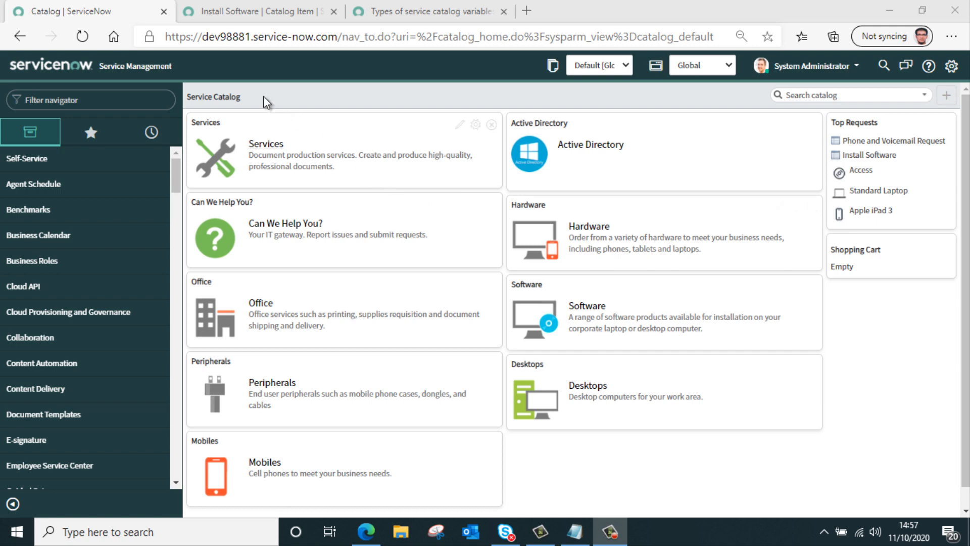
Start a new variable for the Install Software catalog item and set its type to Attachment.
click(255, 11)
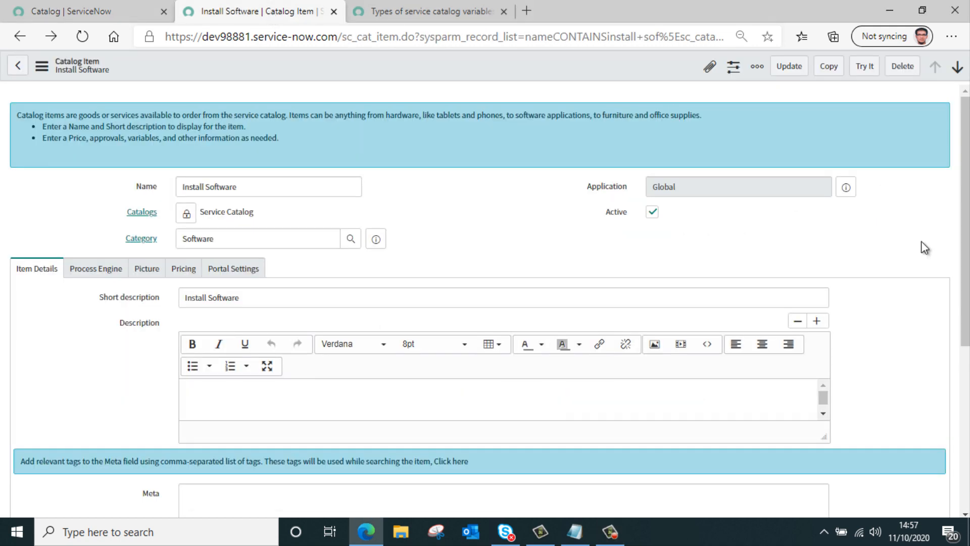
scroll(528, 265, down, 5)
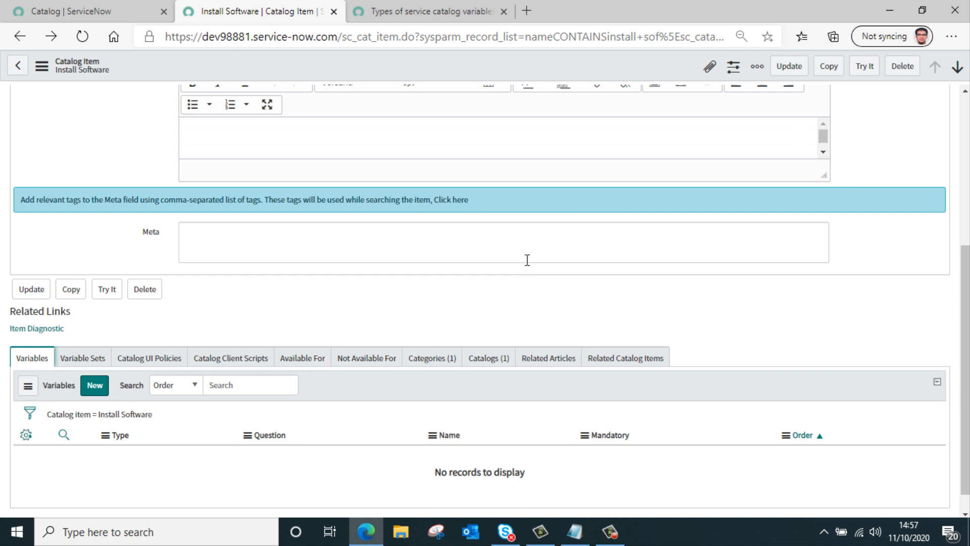
scroll(527, 259, down, 1)
click(96, 364)
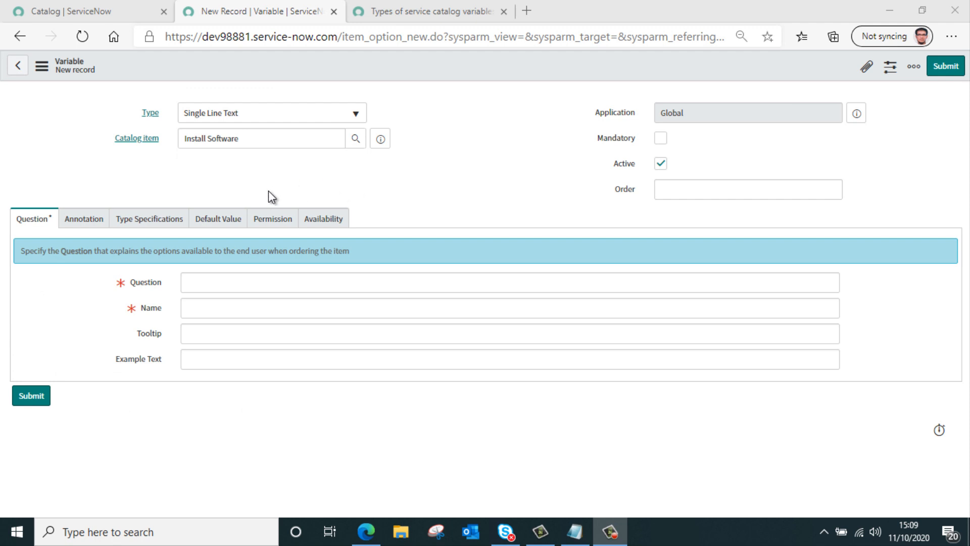
click(286, 116)
text(atta)
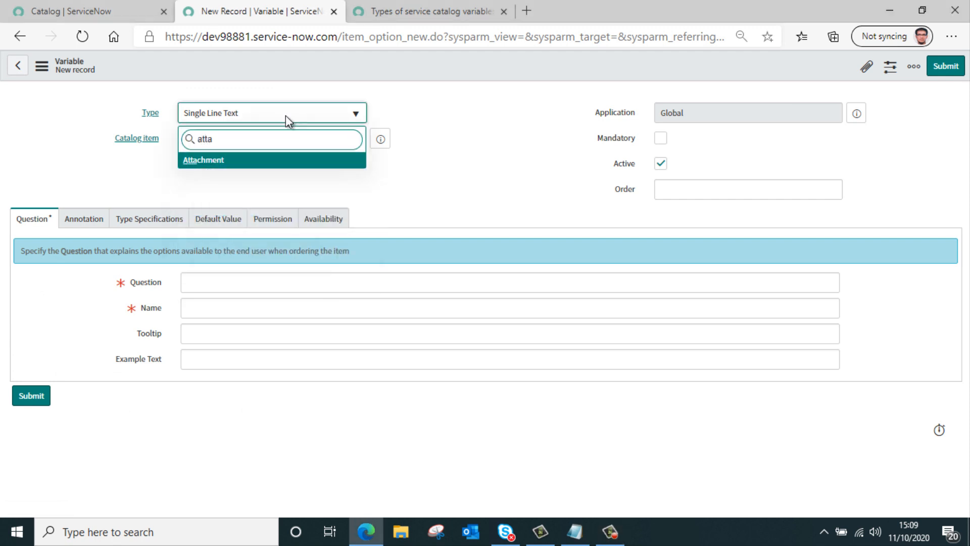
click(292, 158)
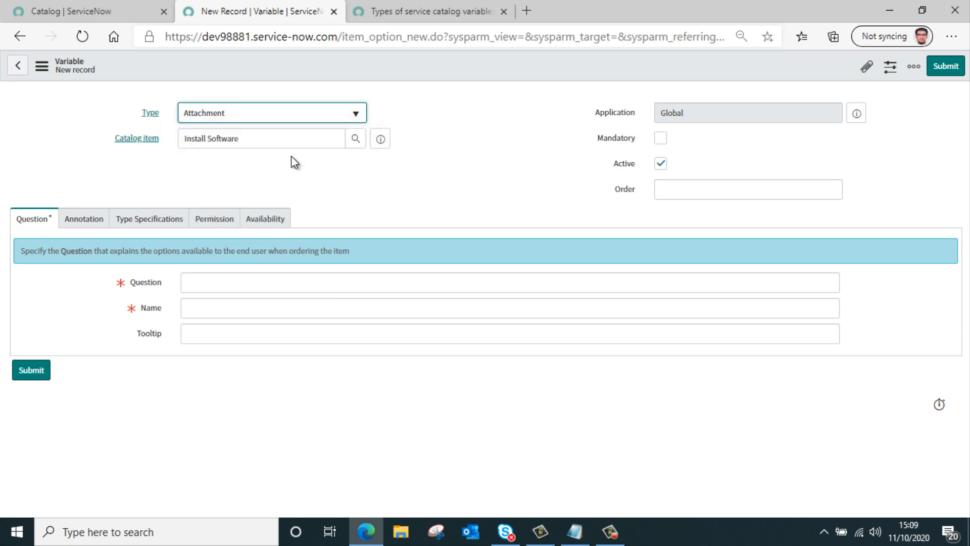
Fill in the variable with the question "Upload Attachment", make it mandatory and set its order to 100.
click(291, 281)
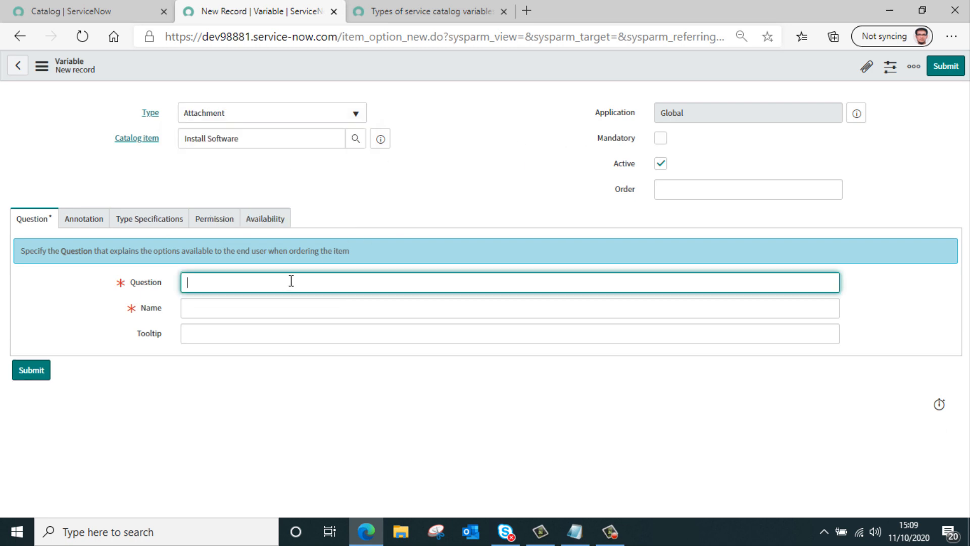
text(Upload Attachment)
click(314, 340)
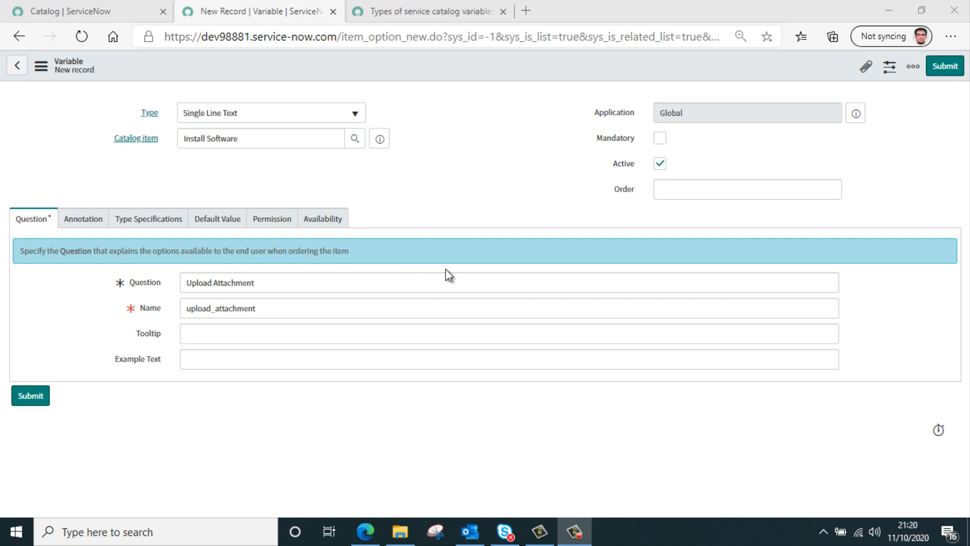
click(661, 139)
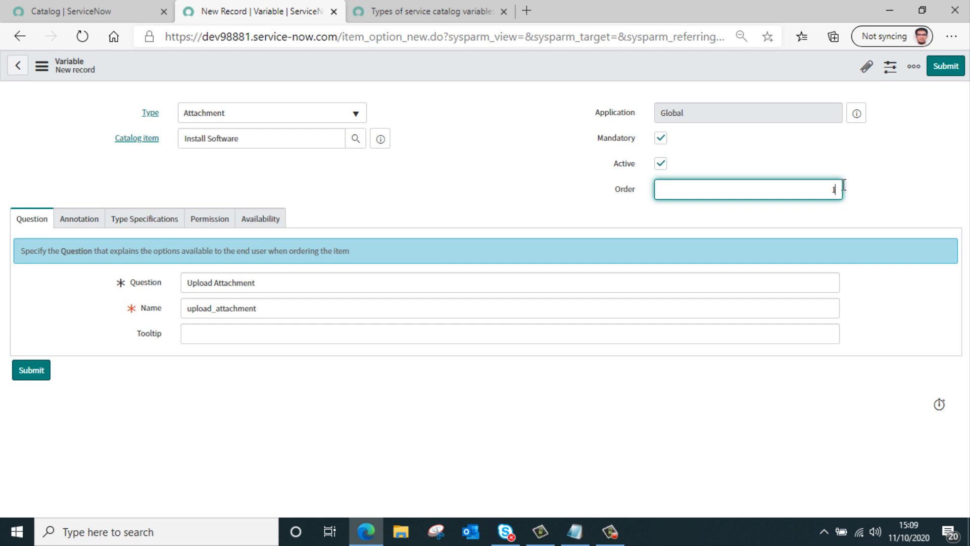
text(100)
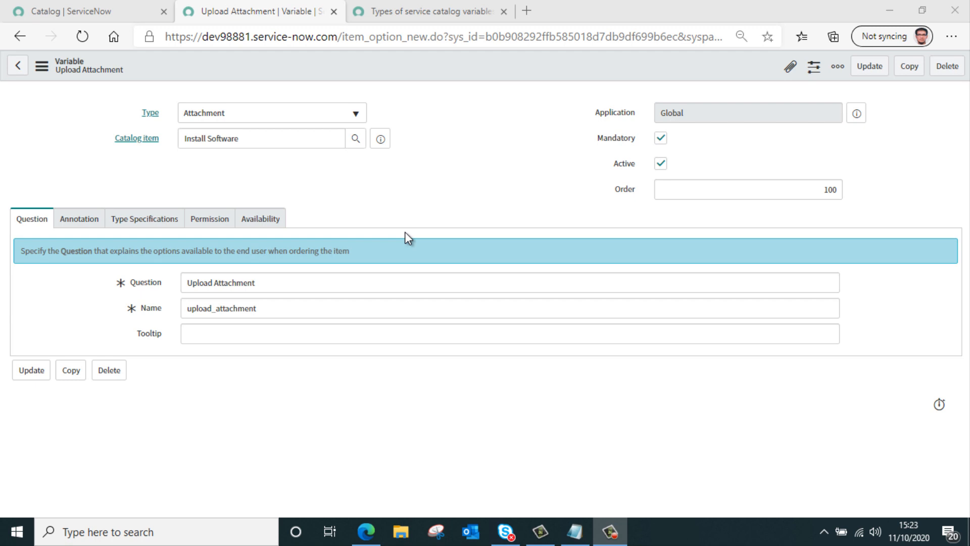
Enter max_file_size=1,allowed_extensions=pdf as the variable attributes in the type specifications of Upload Attachment.
click(148, 223)
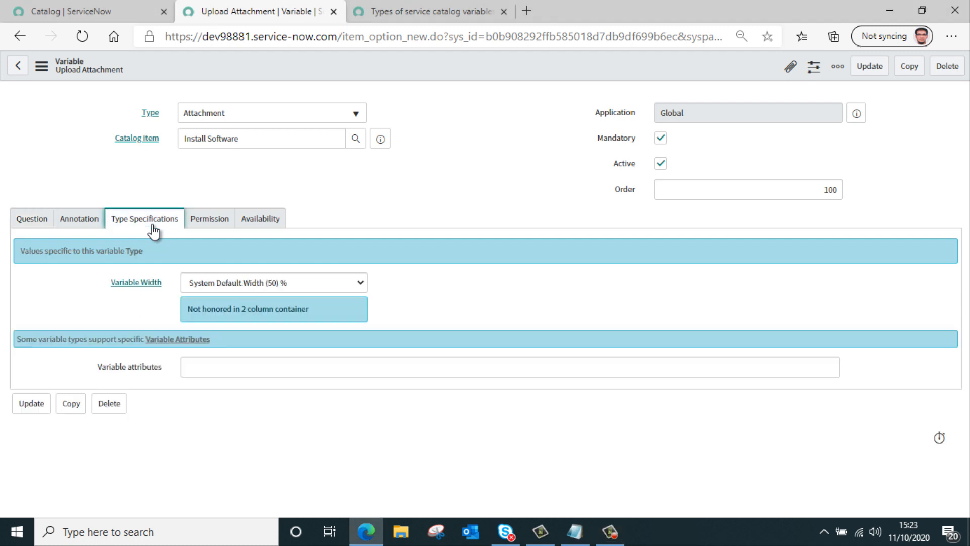
click(238, 374)
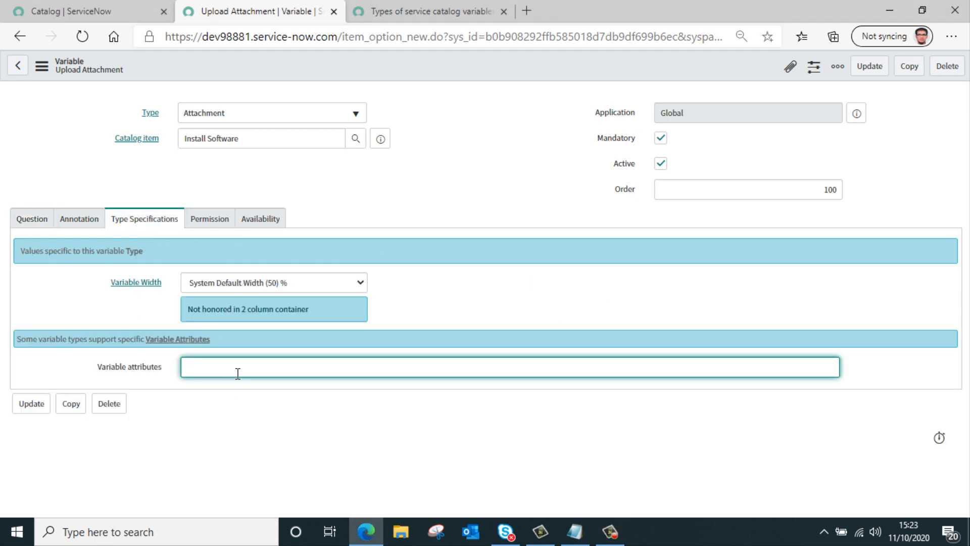
text(max_file_size=1,allowed_extensions=pdf)
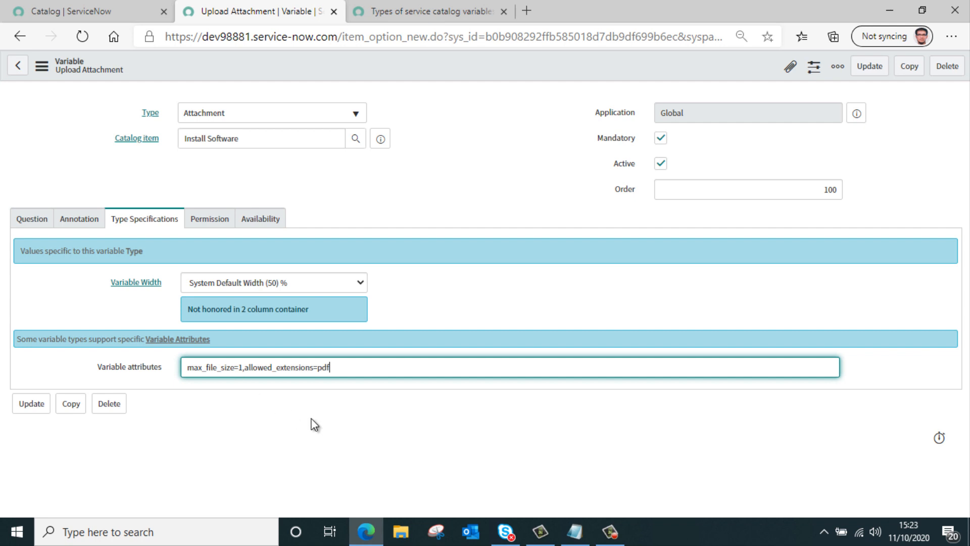
click(235, 369)
click(244, 368)
drag(234, 371, 178, 372)
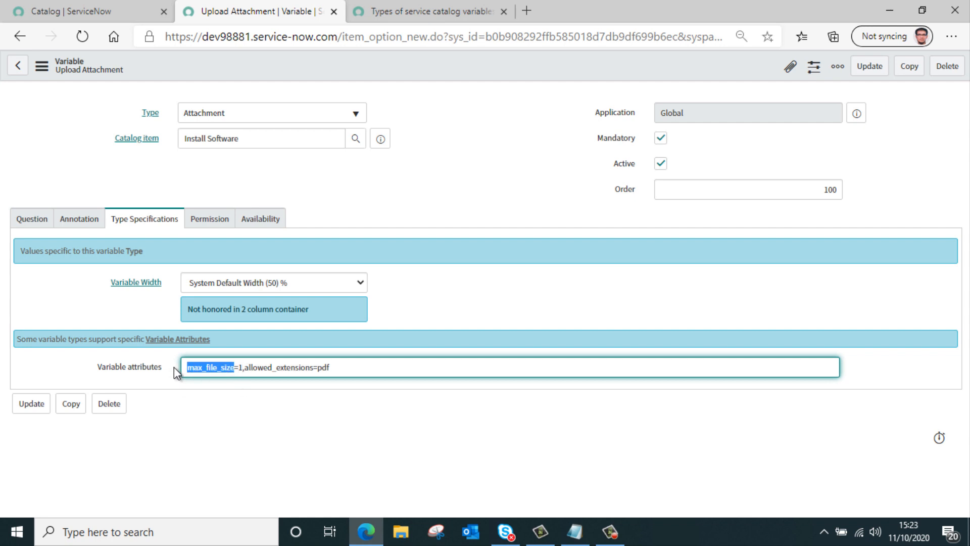
click(243, 369)
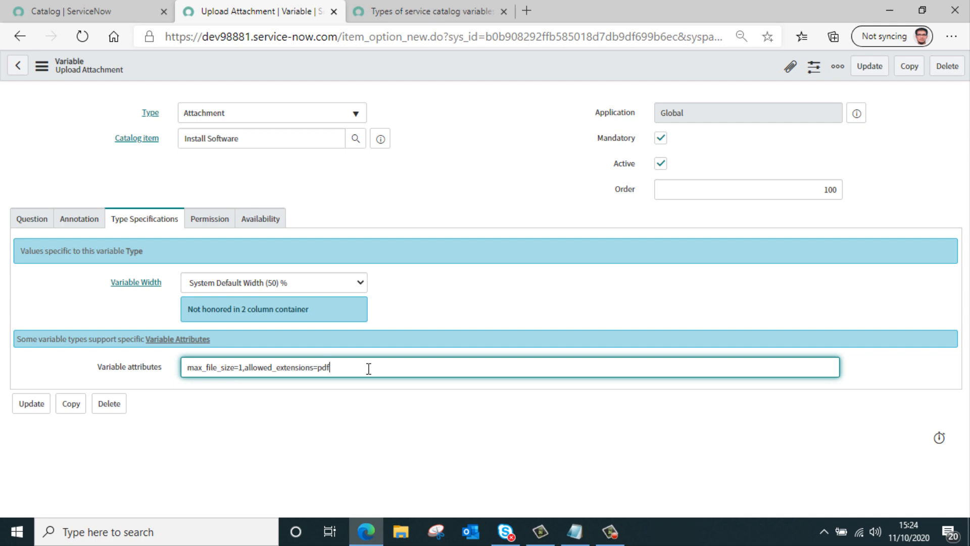
Add txt to the allowed extensions in the variable attributes, separated by a semicolon, and save the record.
text(;txt)
right_click(388, 69)
click(401, 77)
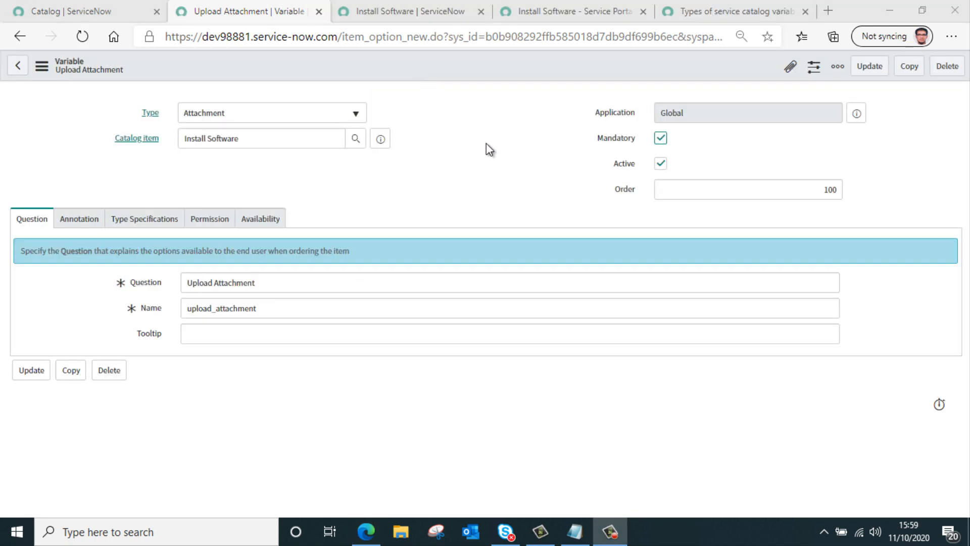
Test the mandatory attachment by ordering Install Software without a file in the catalog view and adding it to the cart in Service Portal.
click(419, 11)
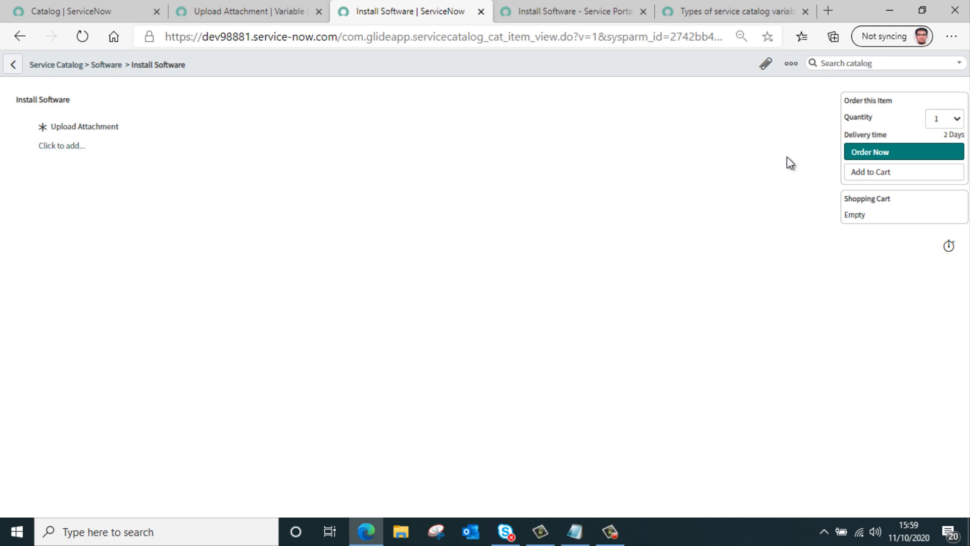
click(866, 153)
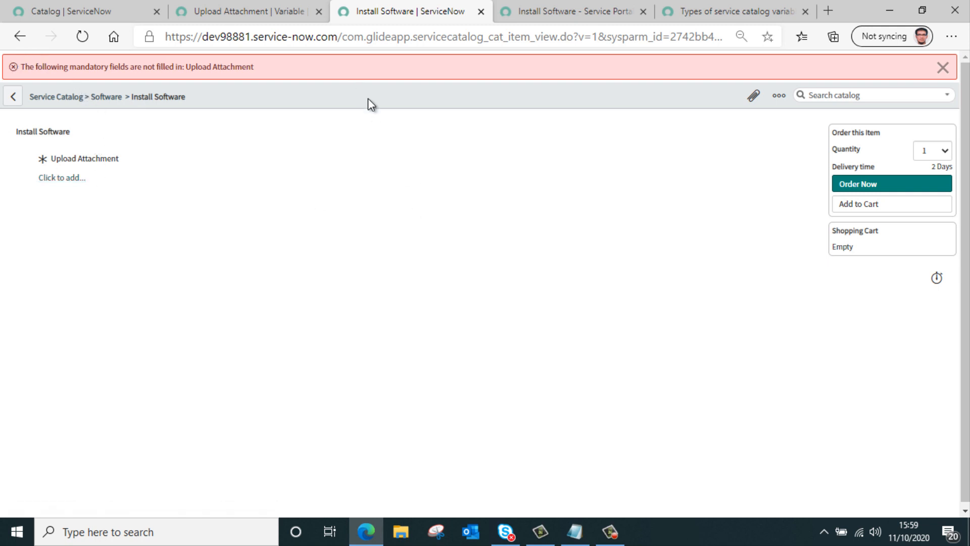
click(582, 19)
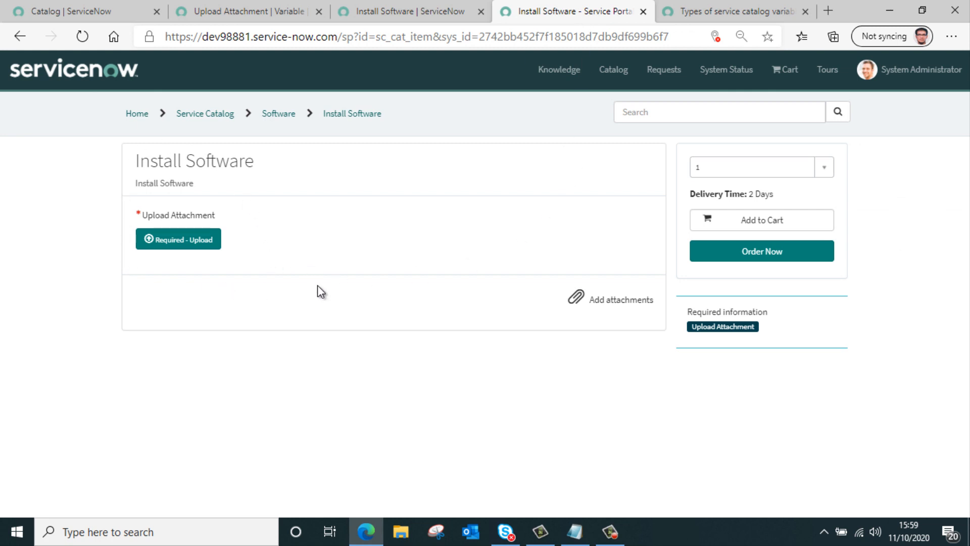
click(750, 225)
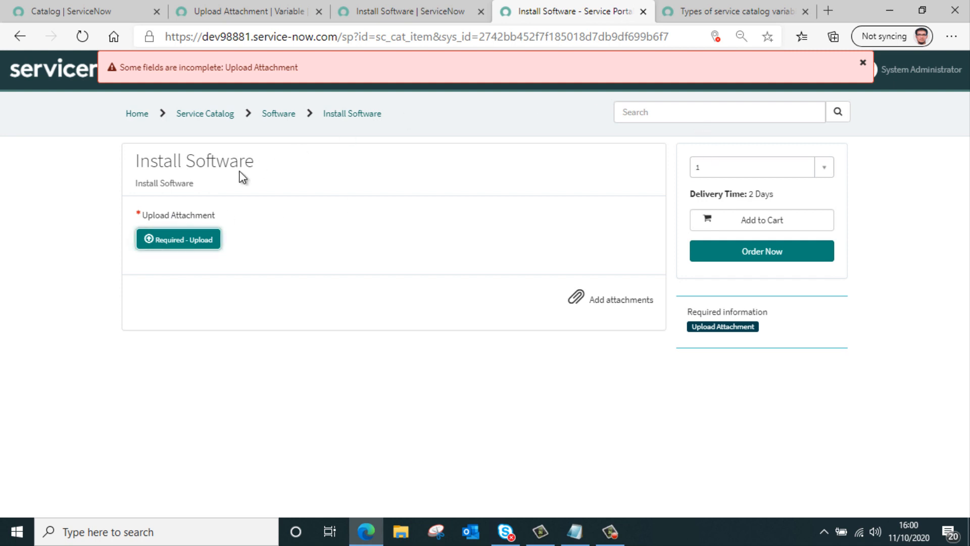
Try to upload the logo image and the WP_SAM Import Entitlement Guide PDF as the Upload Attachment file in Service Portal.
click(196, 244)
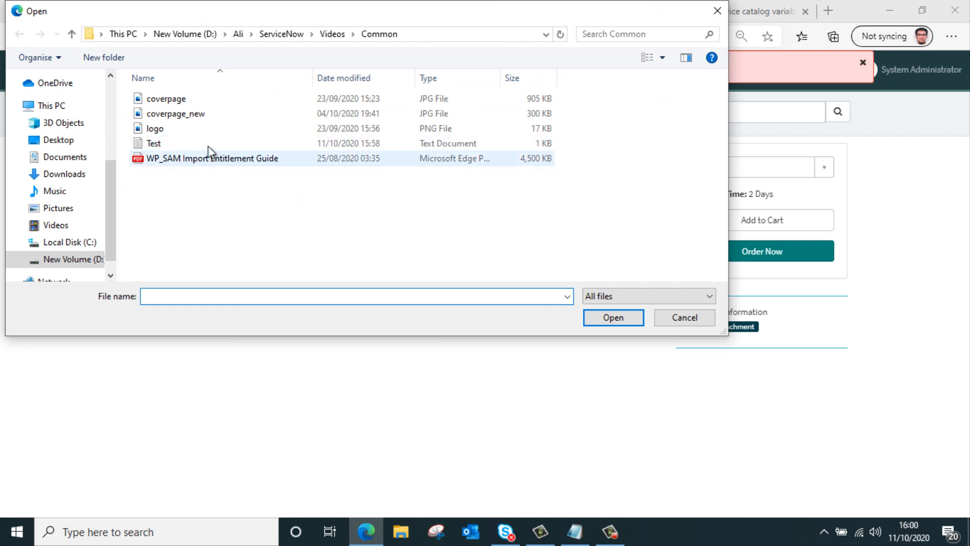
double_click(202, 134)
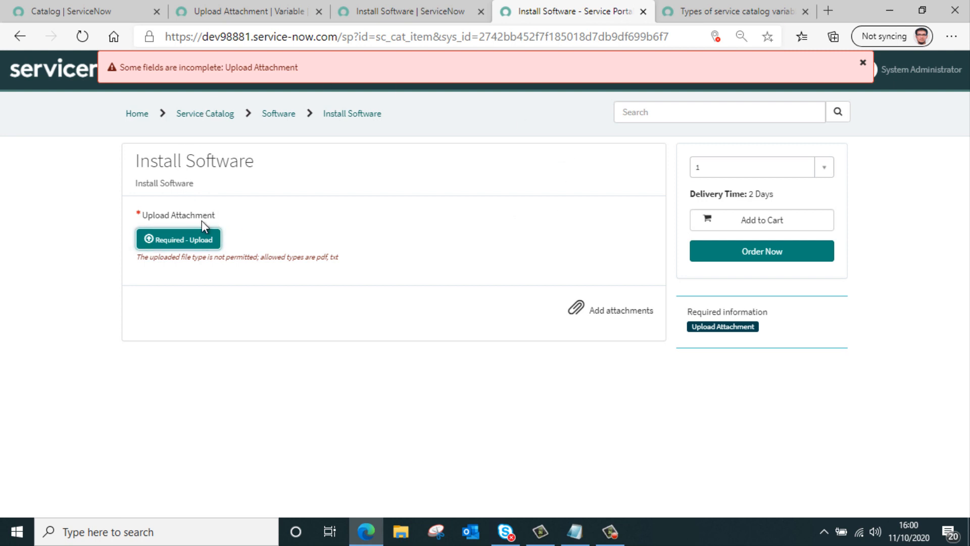
click(187, 235)
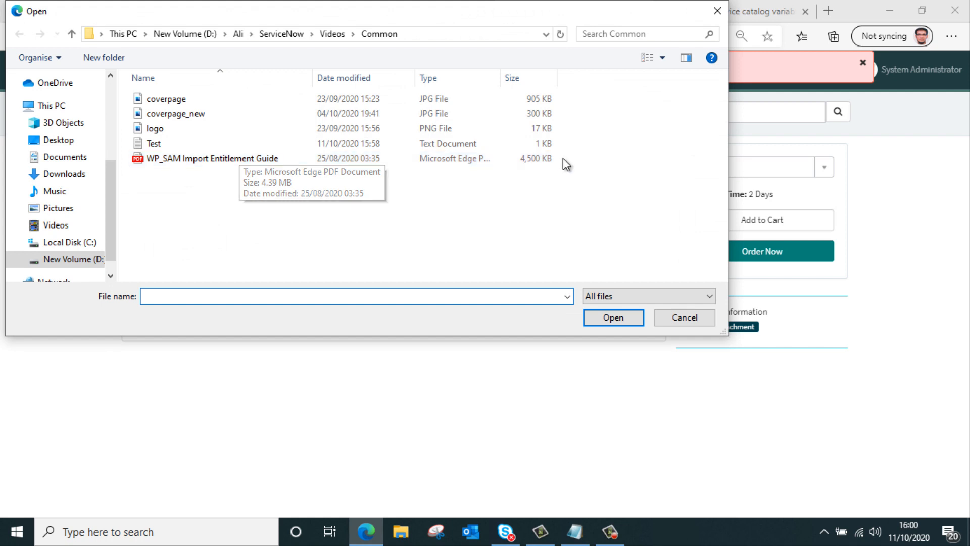
double_click(230, 159)
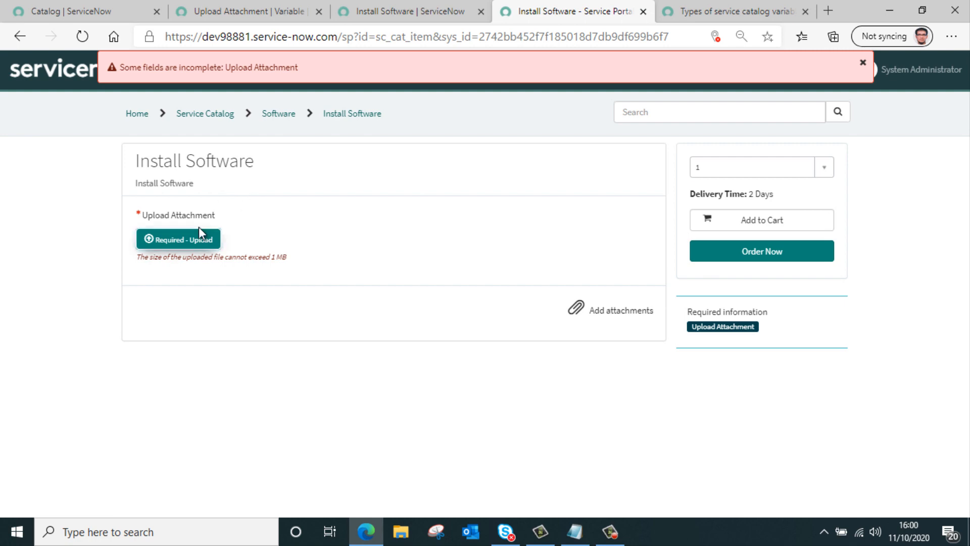
Upload the Test text file to Upload Attachment in Service Portal and in the catalog view of Install Software.
click(187, 241)
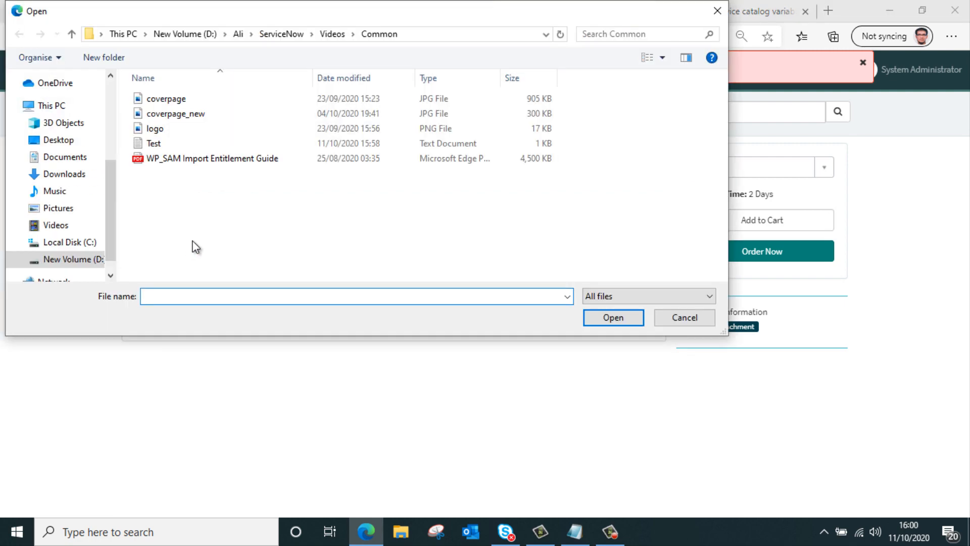
double_click(169, 145)
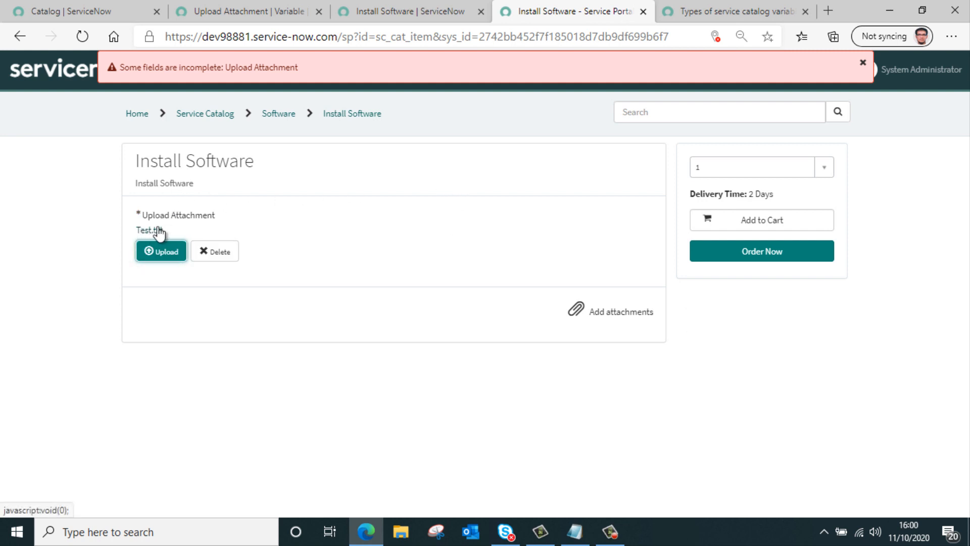
click(420, 16)
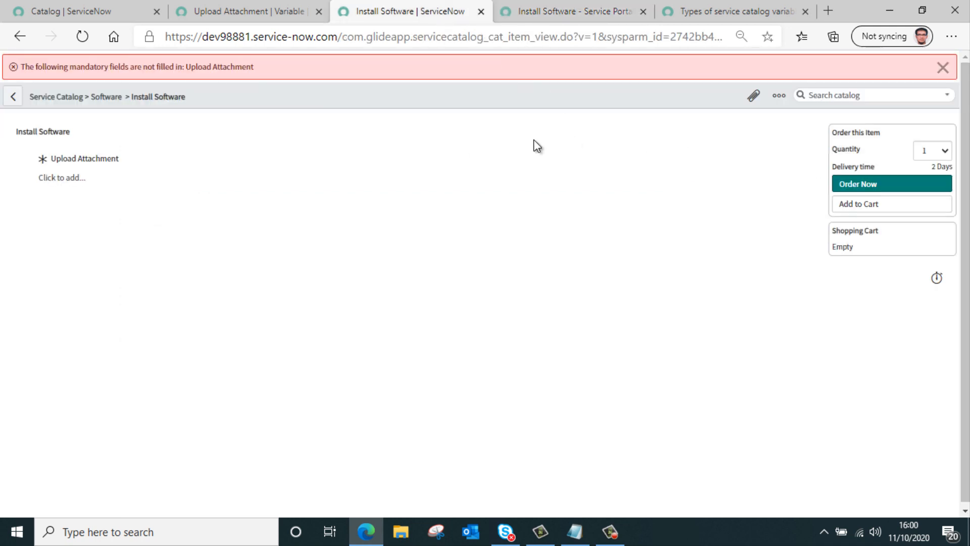
click(62, 178)
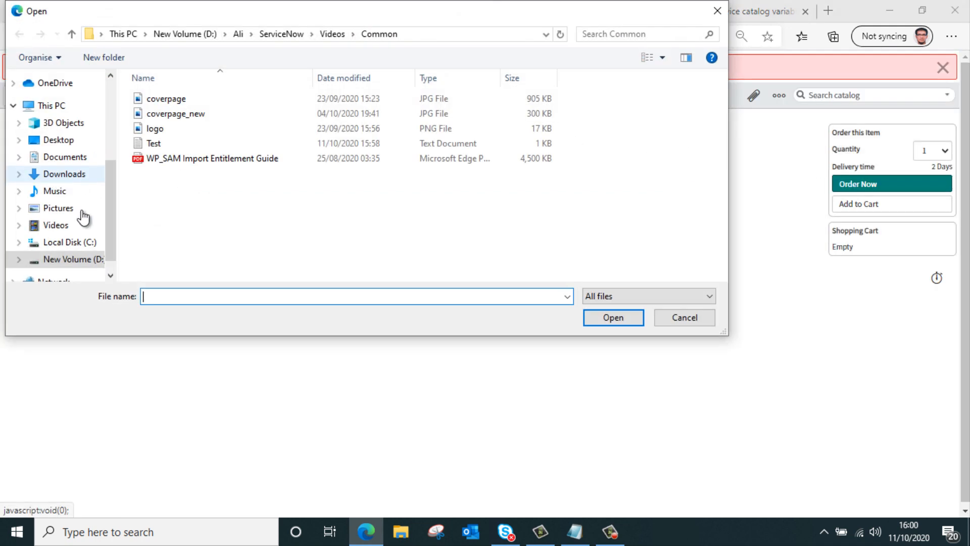
double_click(198, 147)
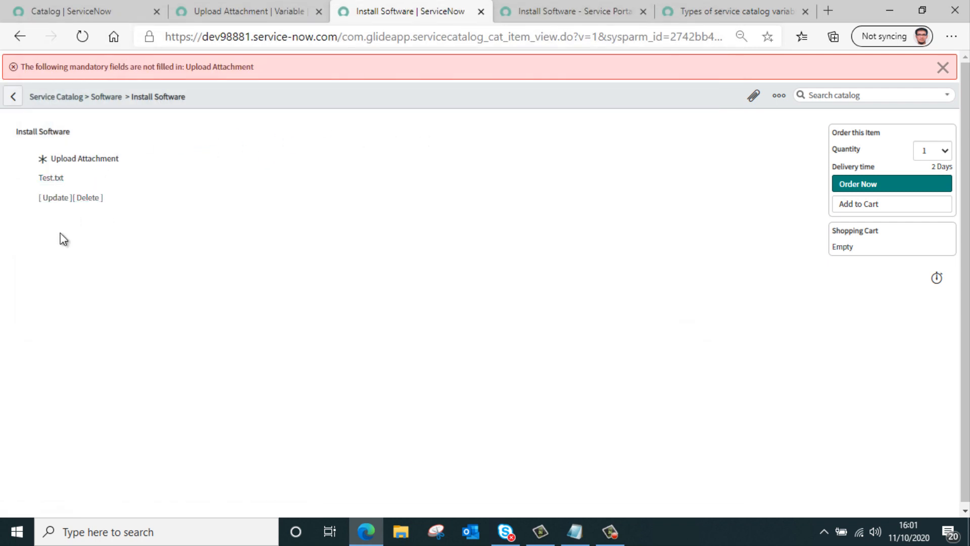
click(57, 197)
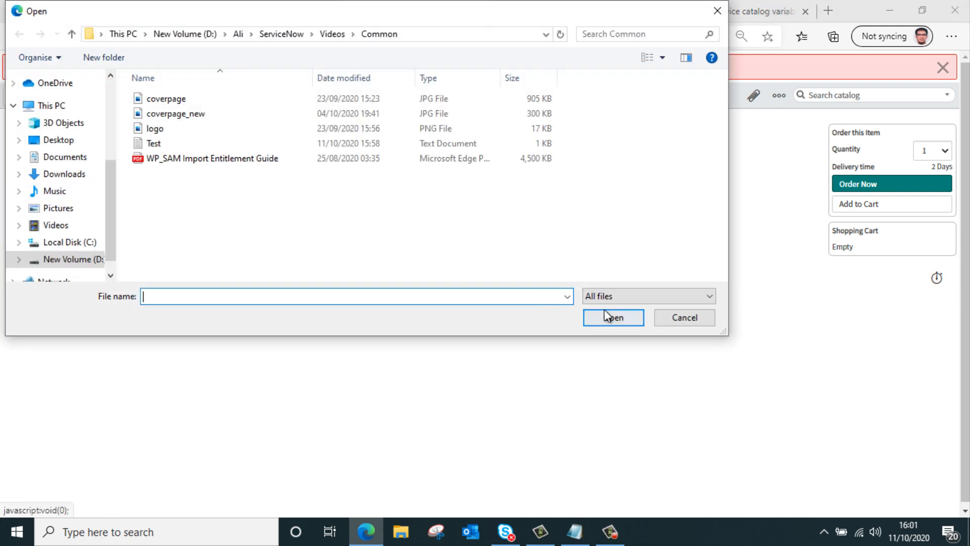
click(666, 317)
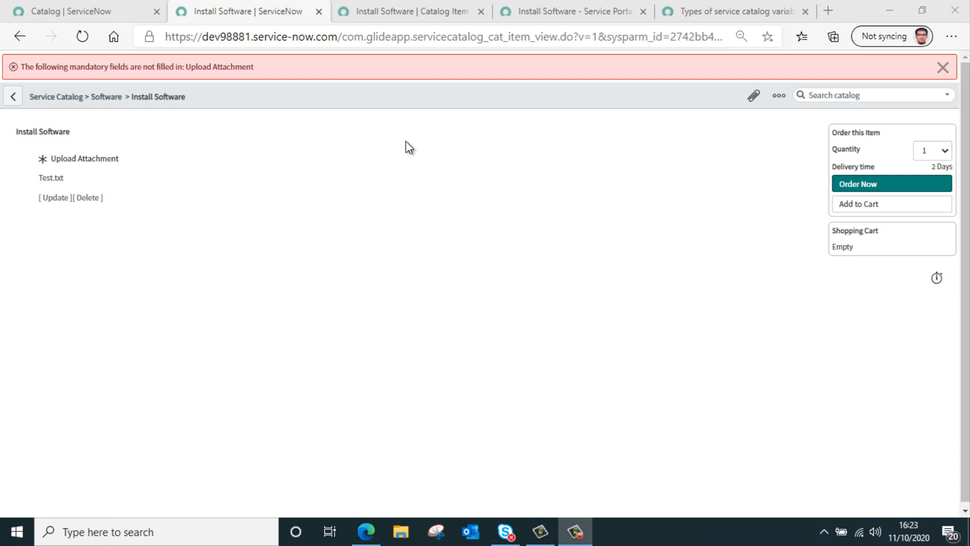
Start a new catalog UI policy for the Install Software catalog item.
click(411, 12)
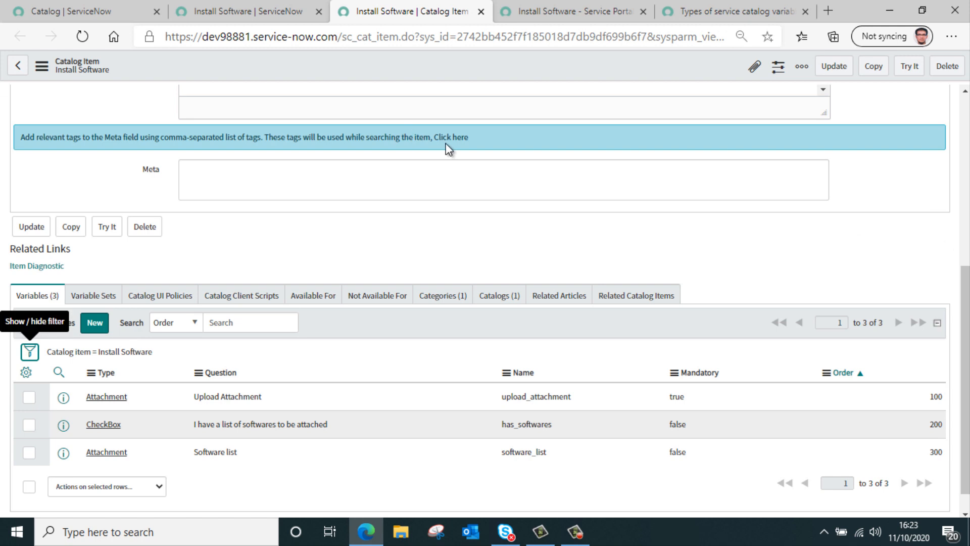
scroll(467, 194, down, 1)
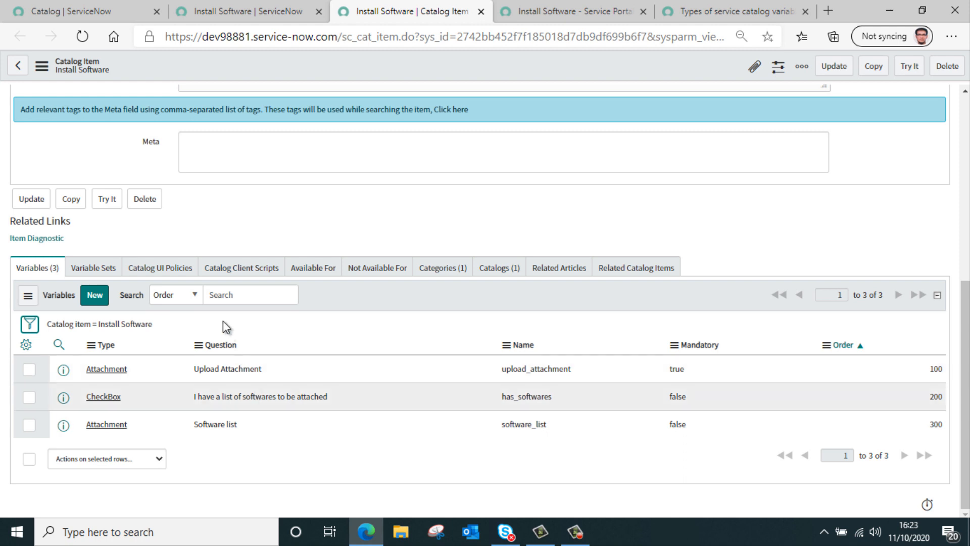
click(183, 271)
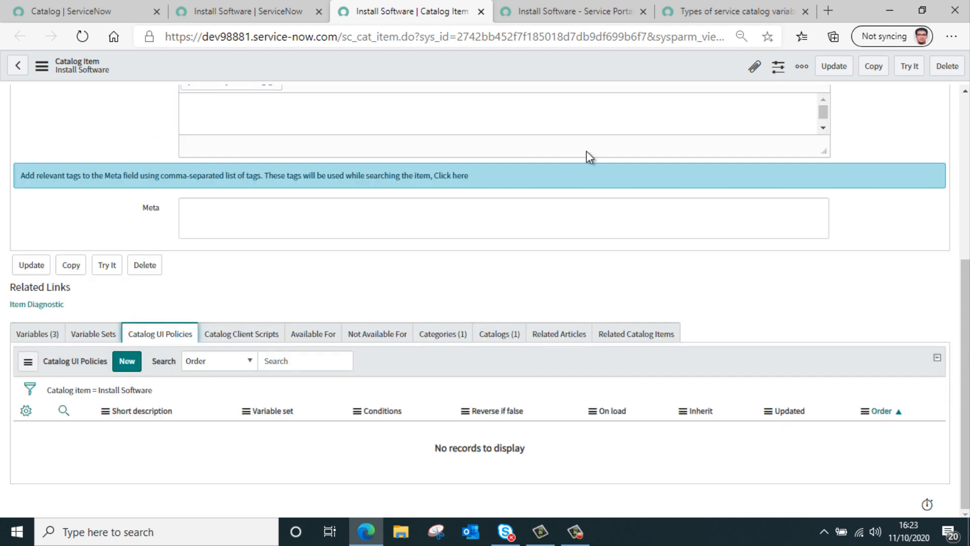
click(127, 361)
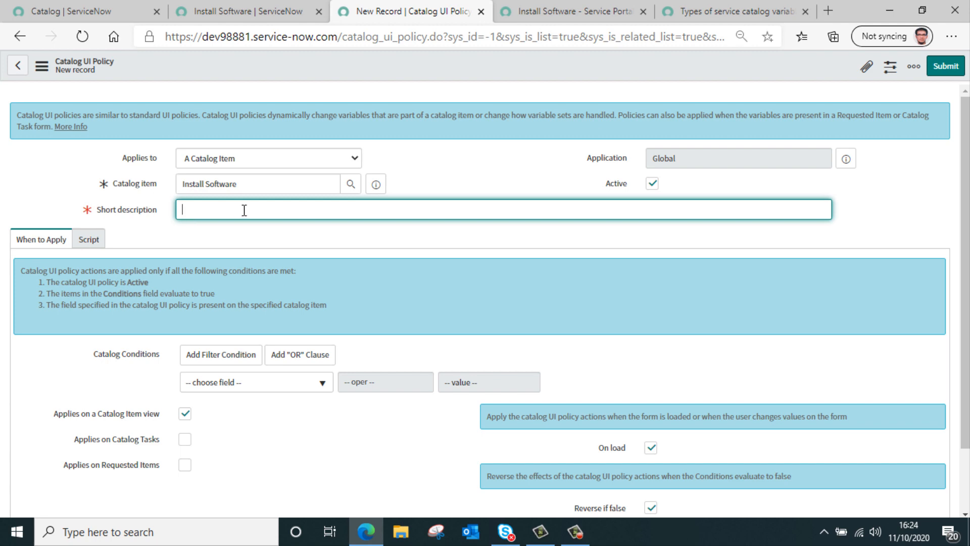
Give the catalog UI policy the short description Require Software List and the condition has_softwares is true, and save it.
text(Require Software List)
scroll(492, 259, down, 2)
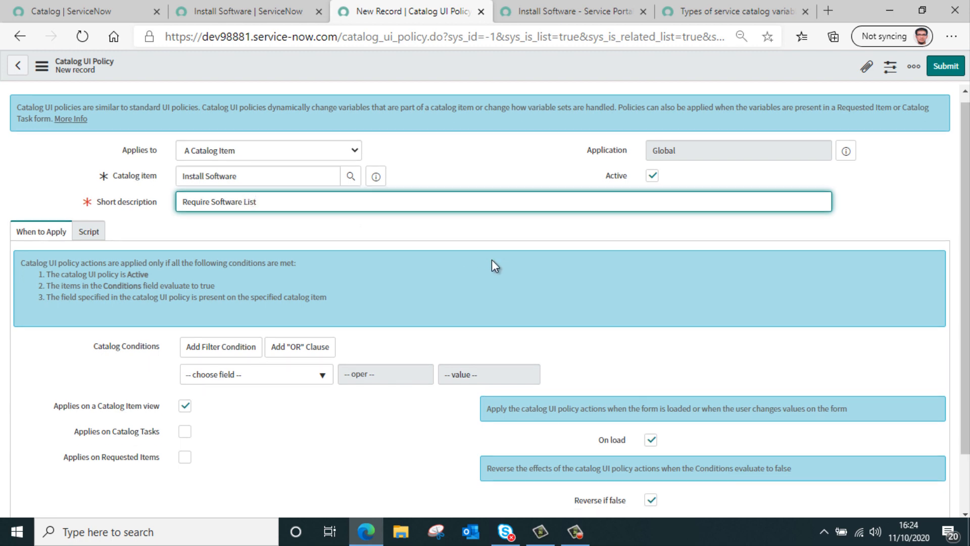
click(277, 317)
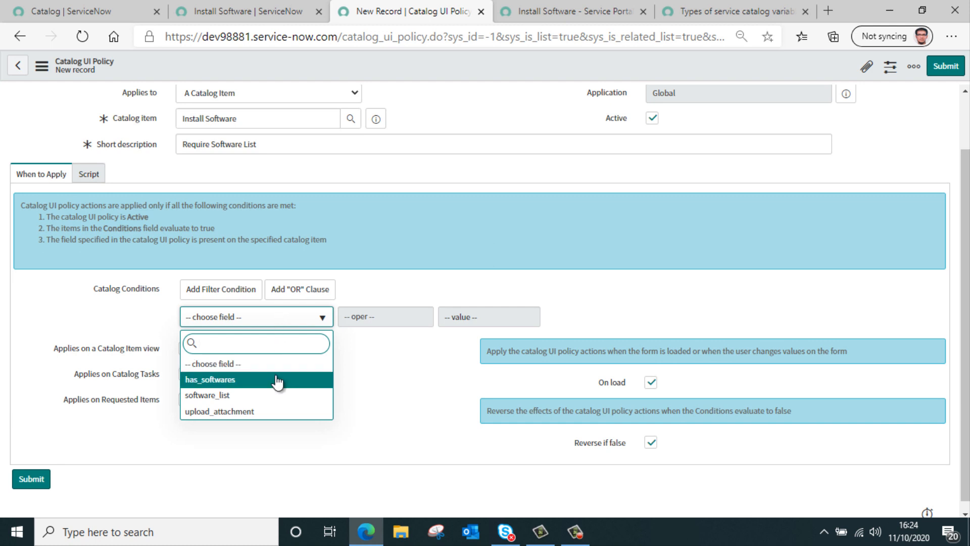
click(297, 378)
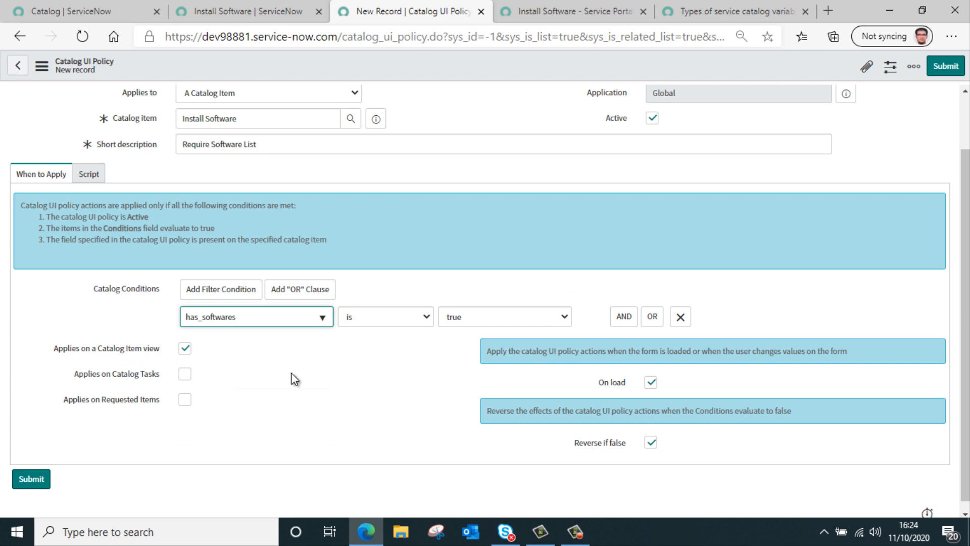
right_click(452, 71)
click(460, 80)
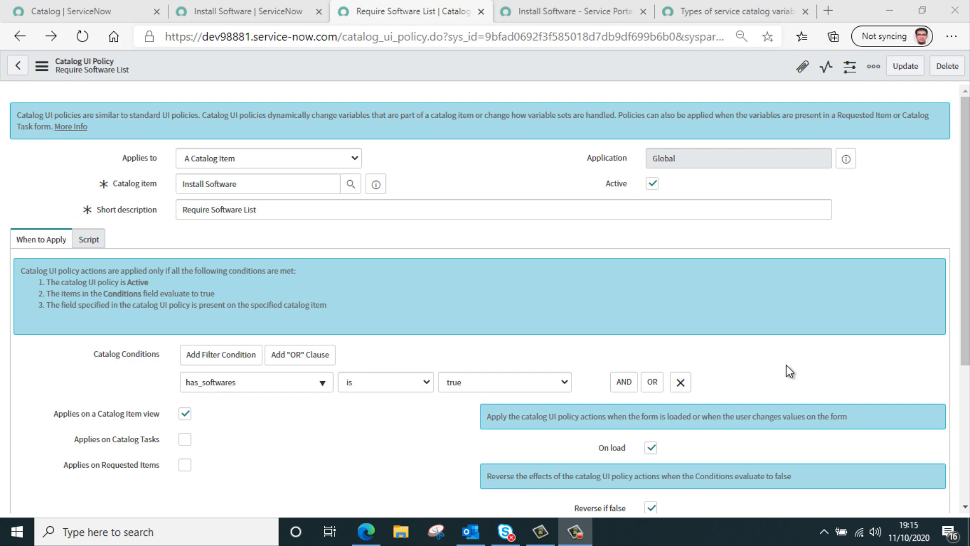
Add a catalog UI policy action for software_list with Mandatory and Visible set to True, and save it.
click(786, 365)
scroll(798, 364, down, 5)
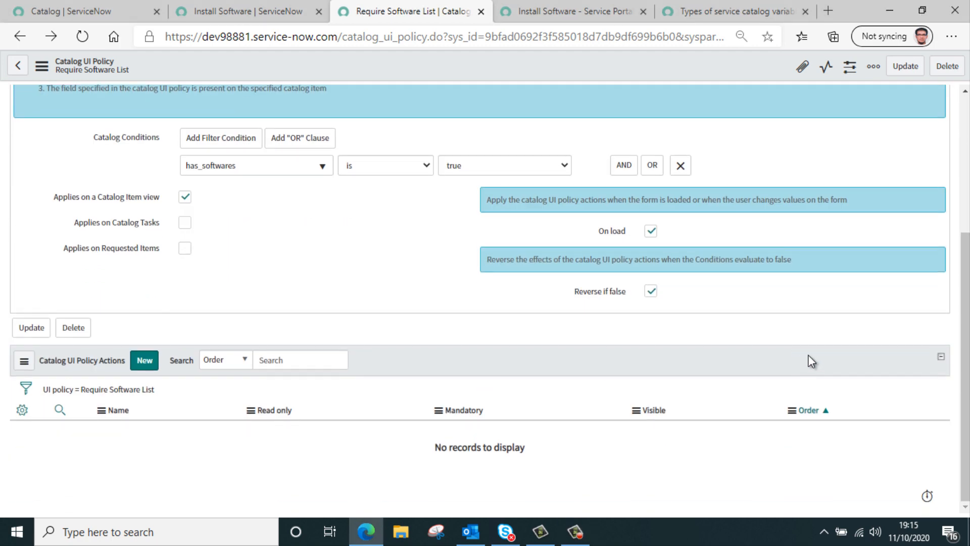
click(144, 360)
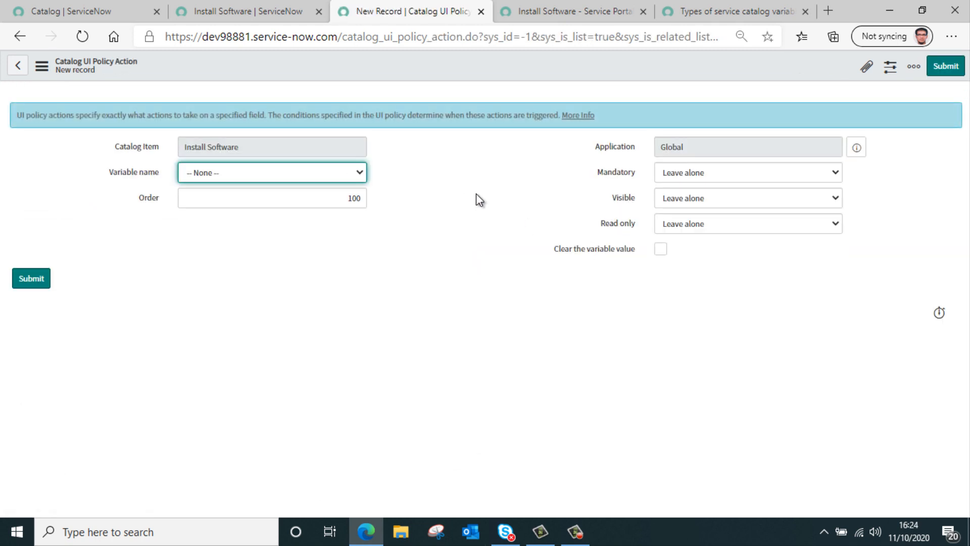
click(348, 177)
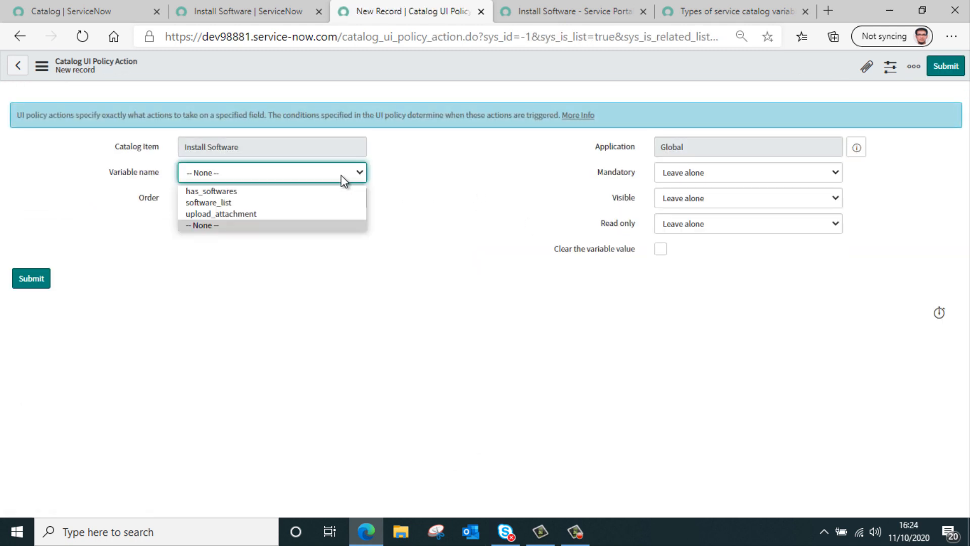
click(290, 202)
click(686, 175)
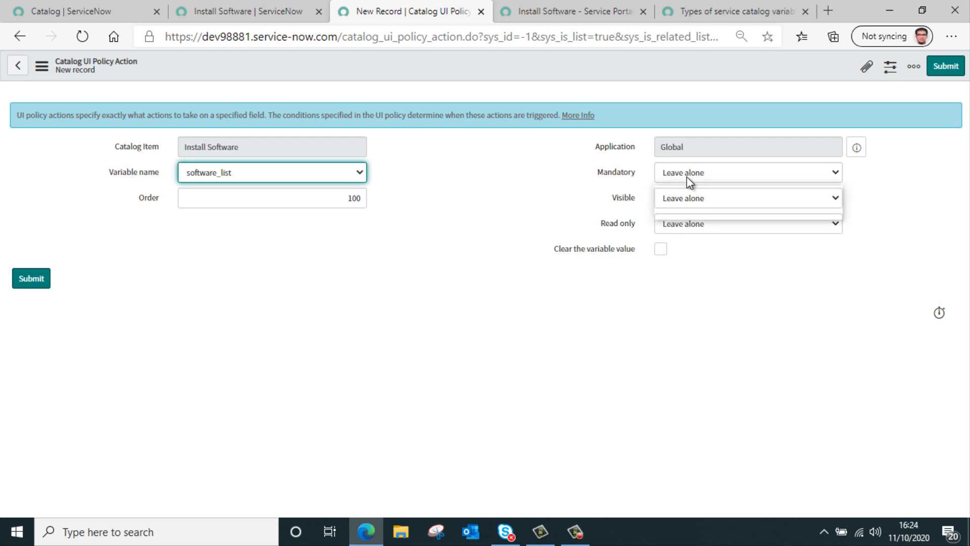
click(696, 202)
click(698, 205)
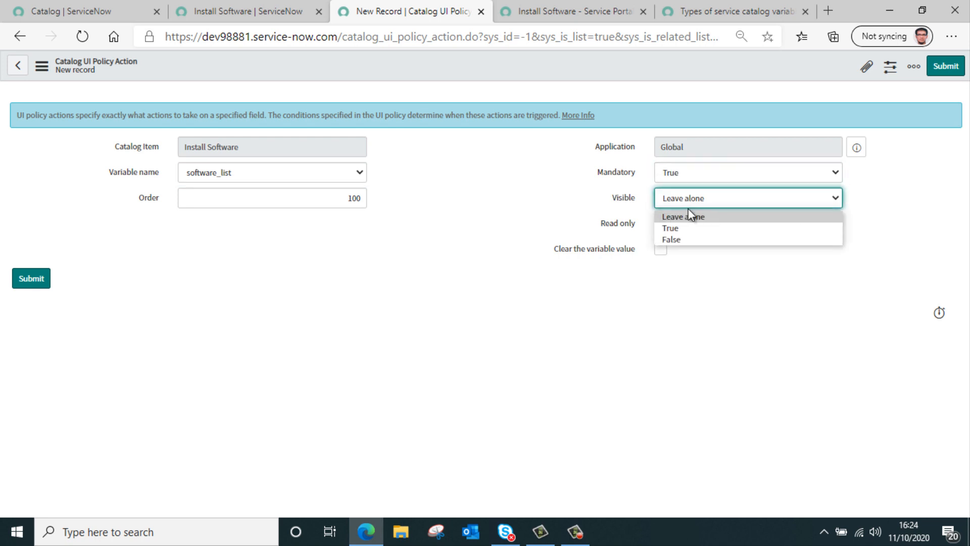
click(693, 229)
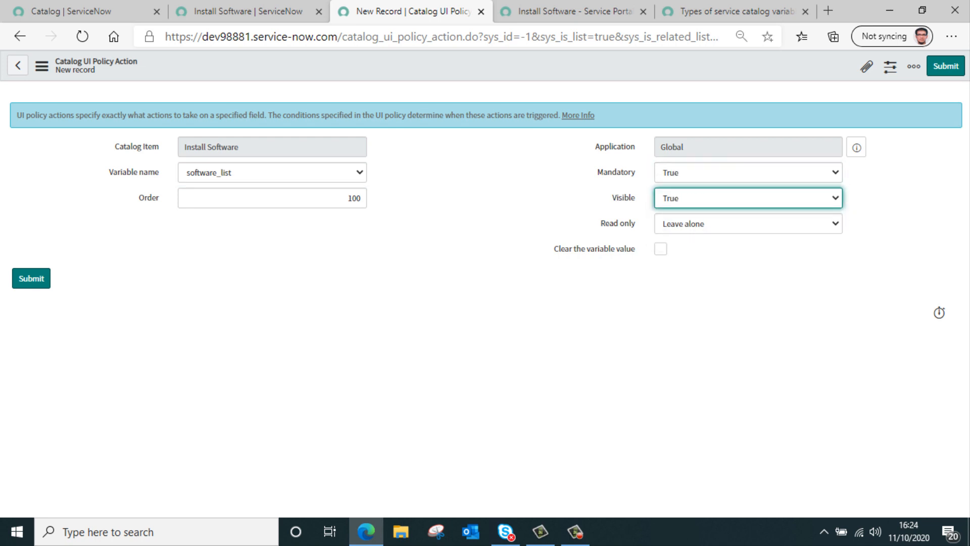
right_click(502, 66)
click(521, 74)
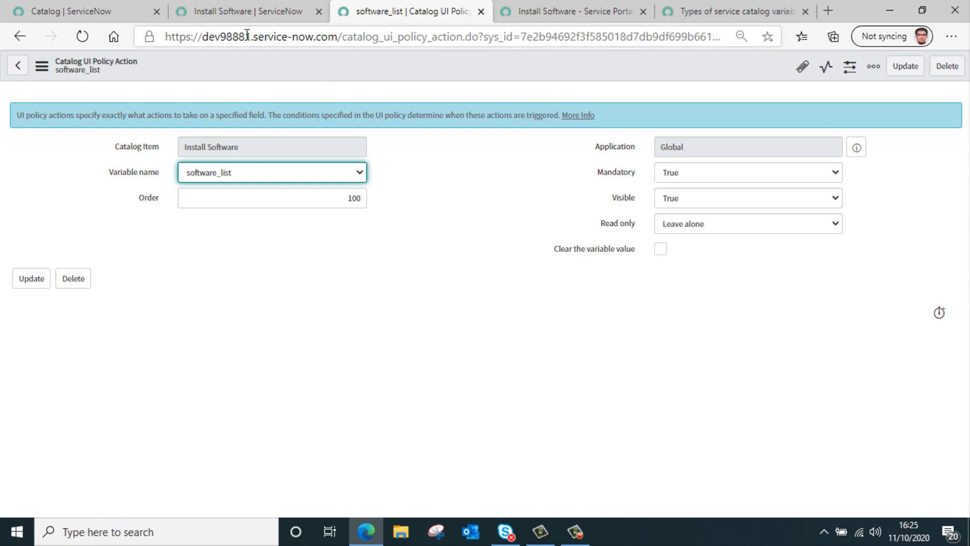
Test the UI policy in the reloaded Install Software catalog view by ticking the software-list checkbox and ordering without attachments.
click(247, 12)
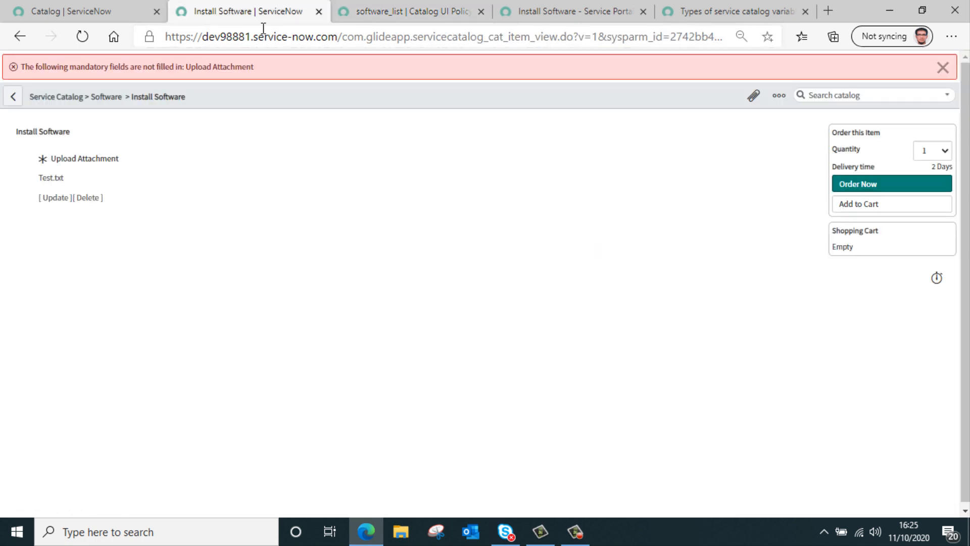
click(81, 38)
click(538, 124)
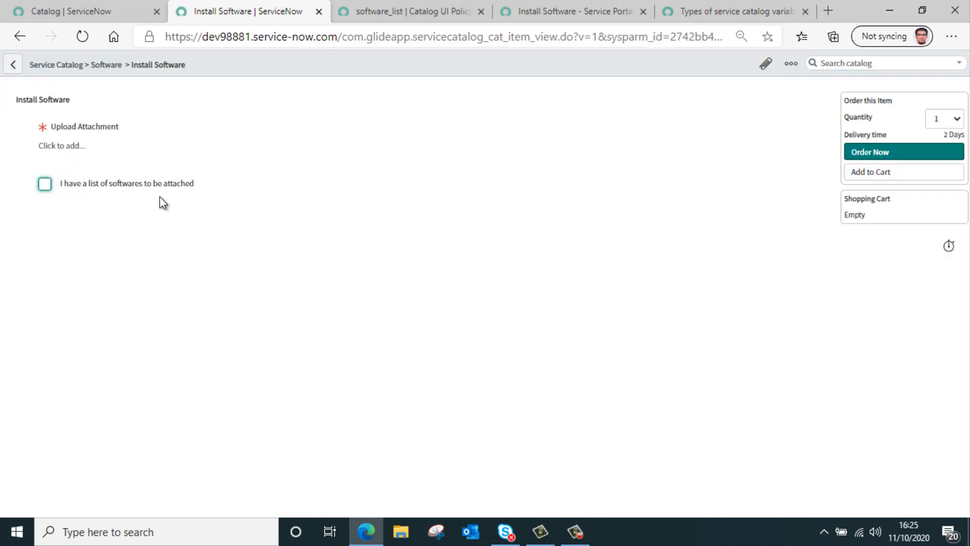
click(45, 188)
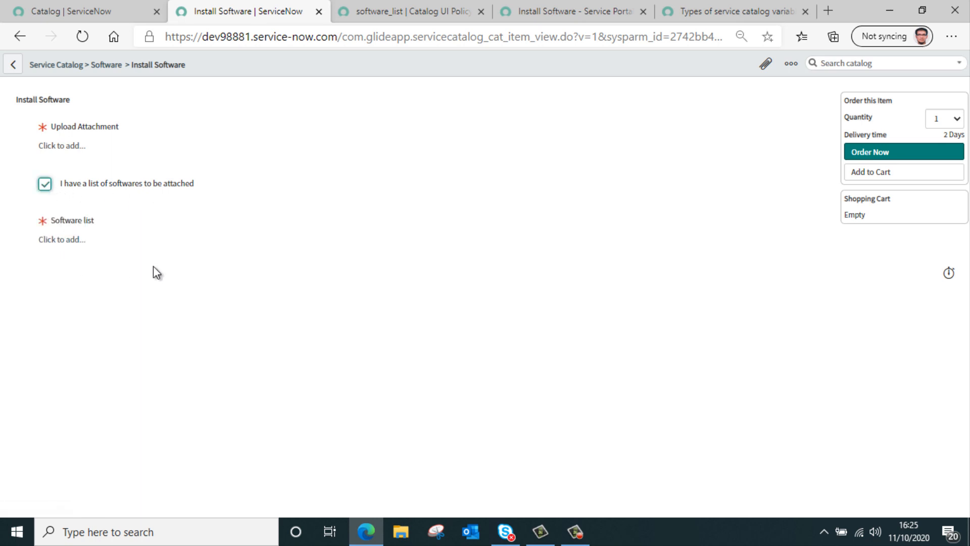
click(897, 154)
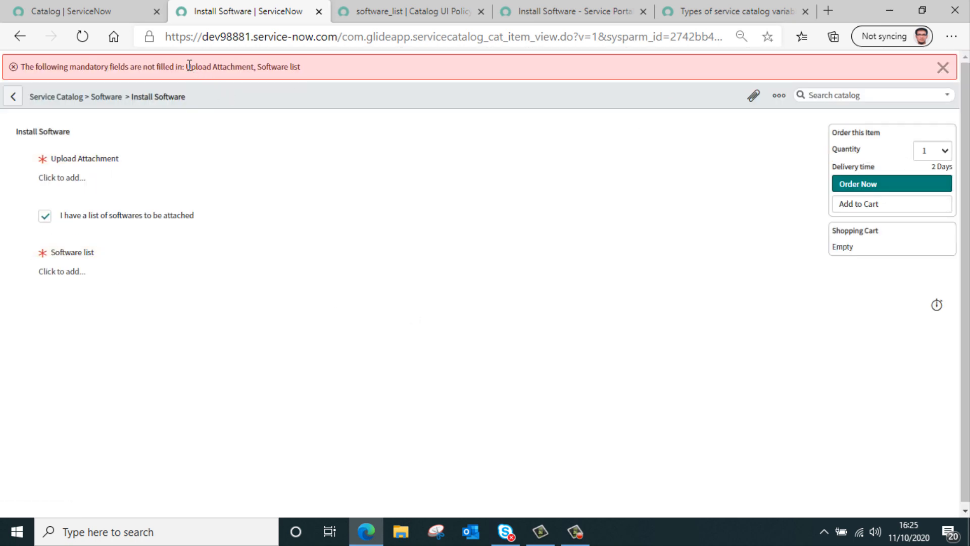
drag(188, 66, 331, 80)
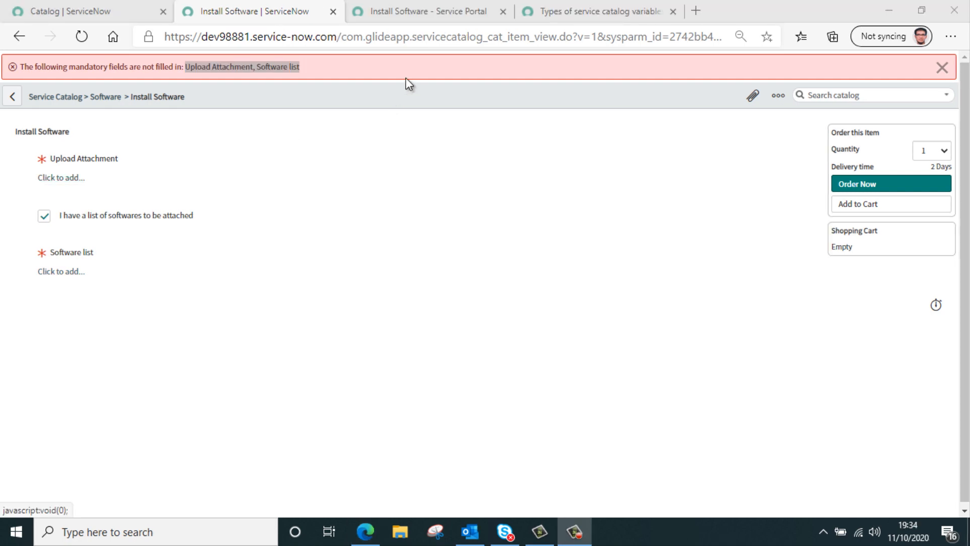
Test the UI policy in Service Portal by ticking the software-list checkbox and ordering Install Software without attachments.
click(439, 21)
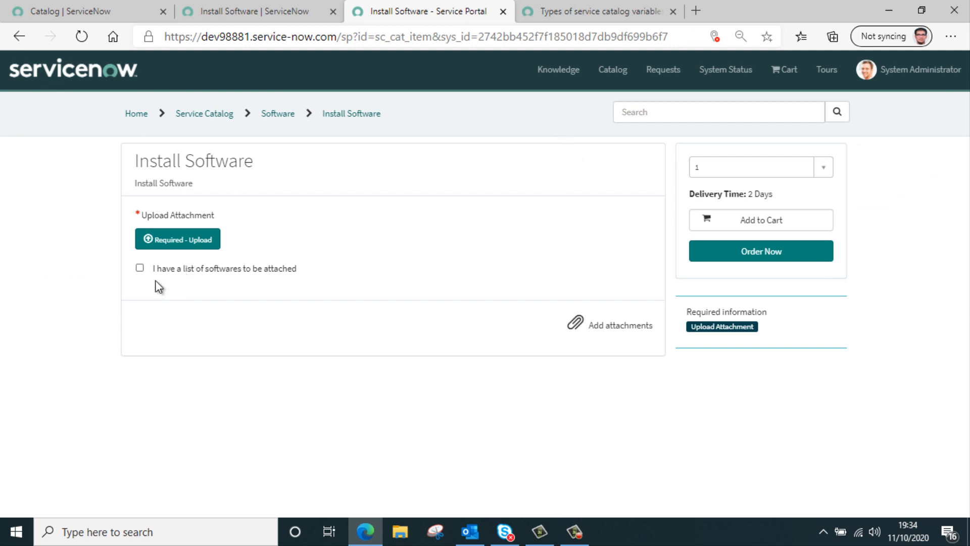
click(139, 268)
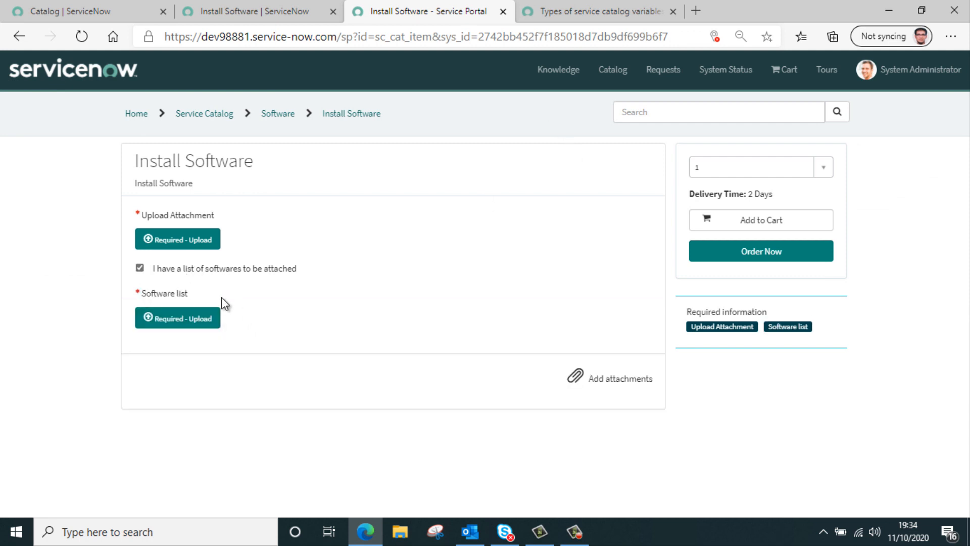
click(779, 255)
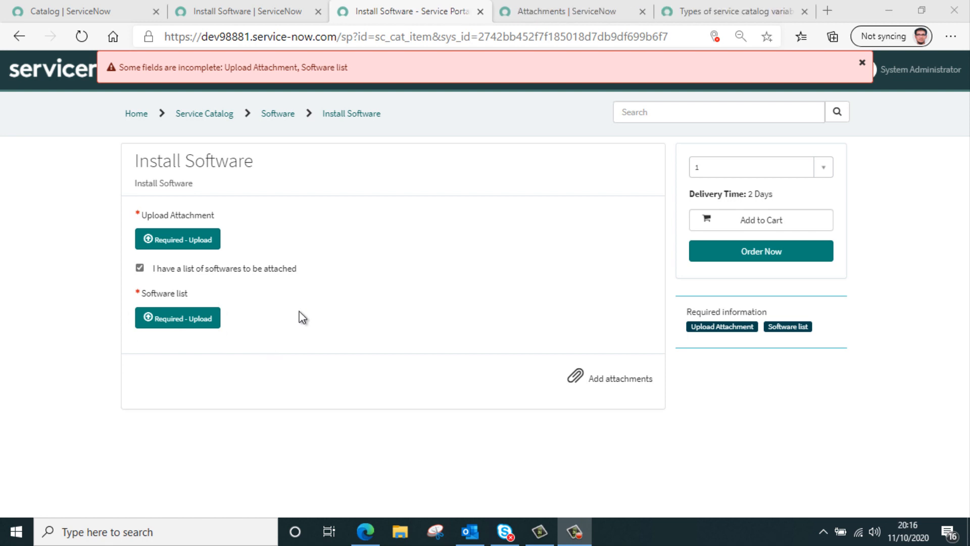
Examine the table name and table sys ID of a Test.txt record in the Attachments list.
click(559, 11)
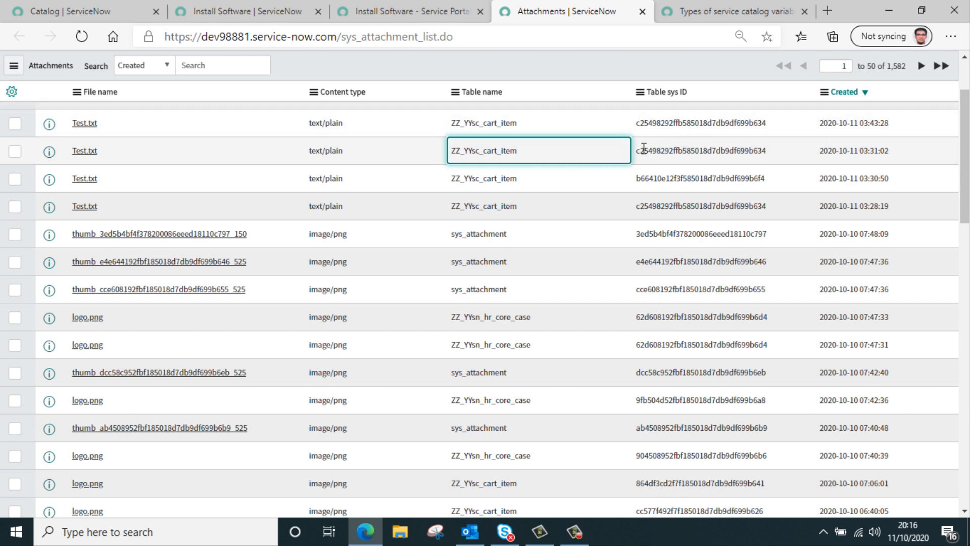
drag(638, 152, 790, 147)
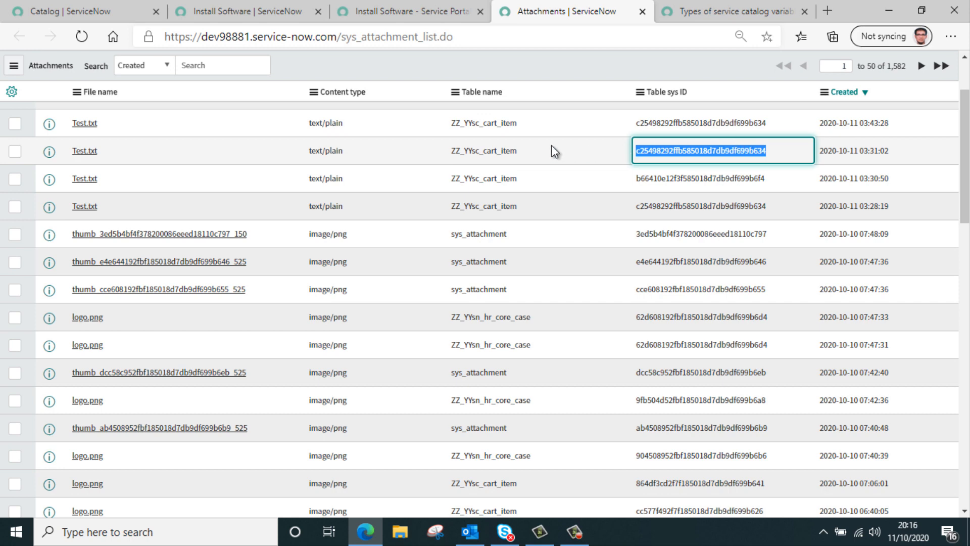
drag(550, 144, 445, 155)
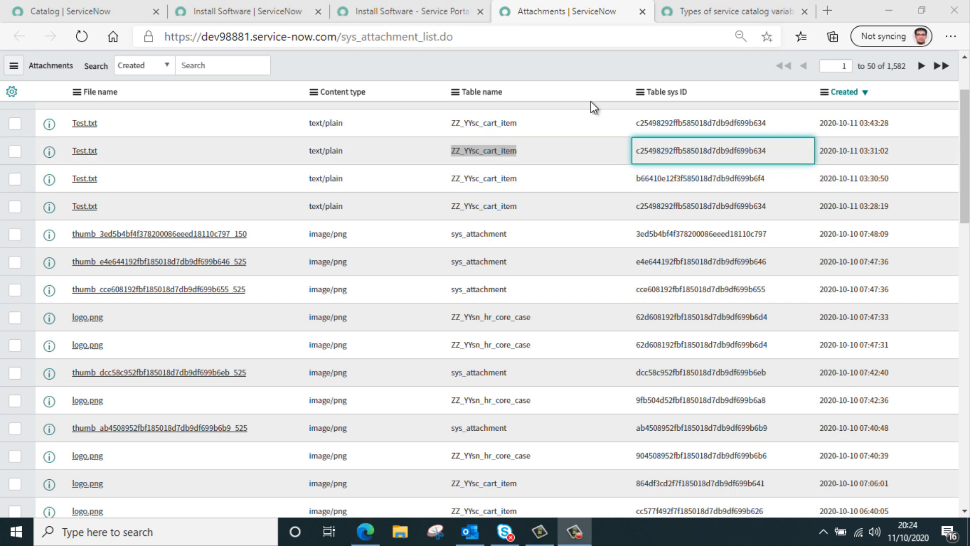
Read the max_file_size and default maximum size rules for the Attachment variable in the ServiceNow documentation.
click(720, 11)
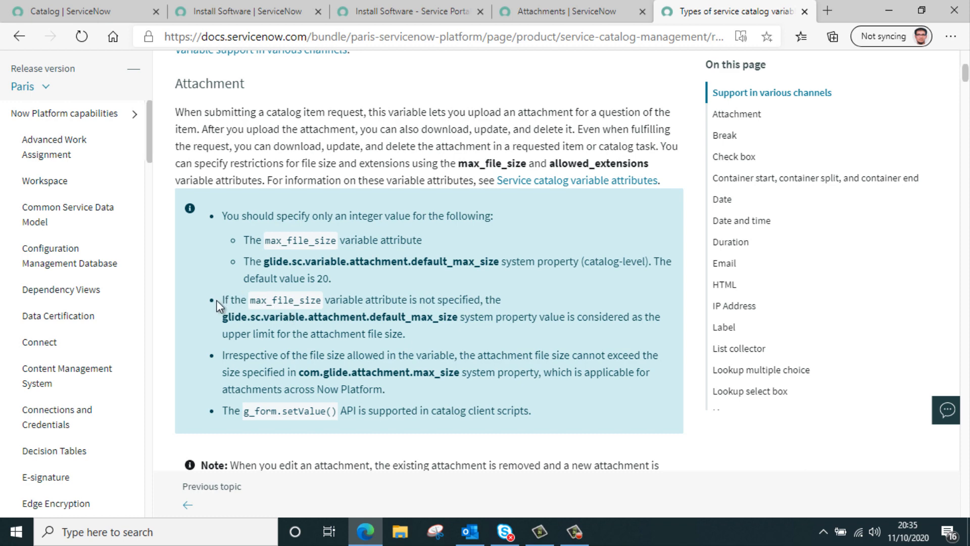
drag(216, 299, 312, 295)
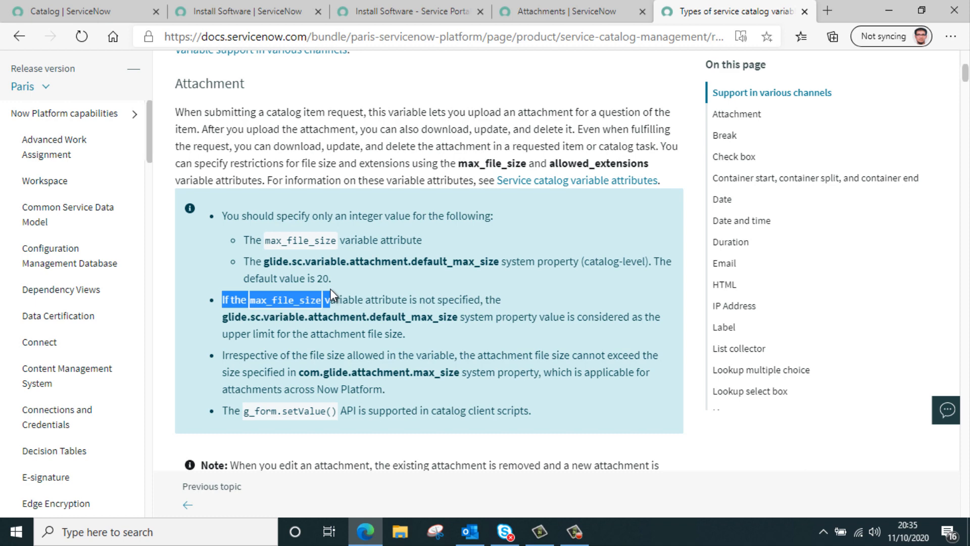
drag(329, 289, 475, 325)
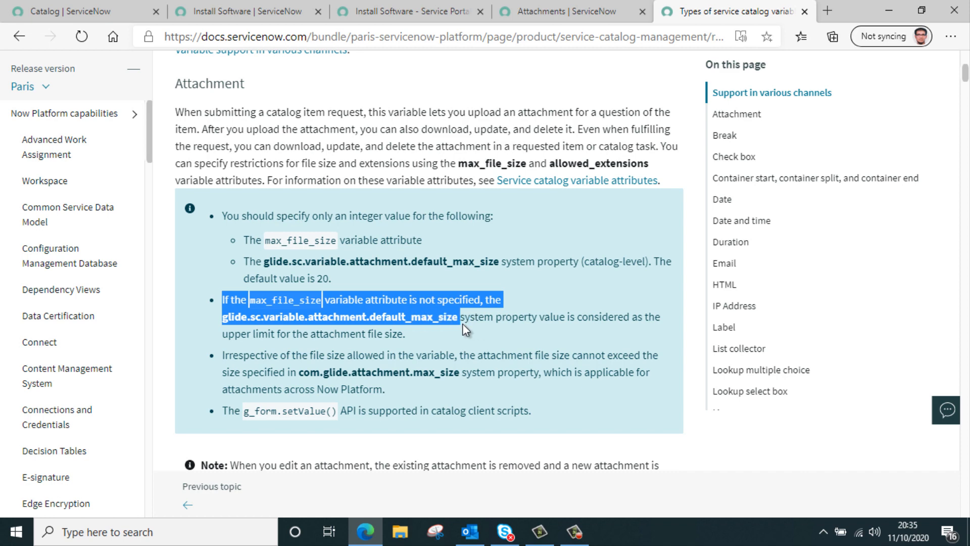
Read how attachment variables are copied in order guides and record producers, including the note on attachment size and performance.
scroll(462, 323, down, 5)
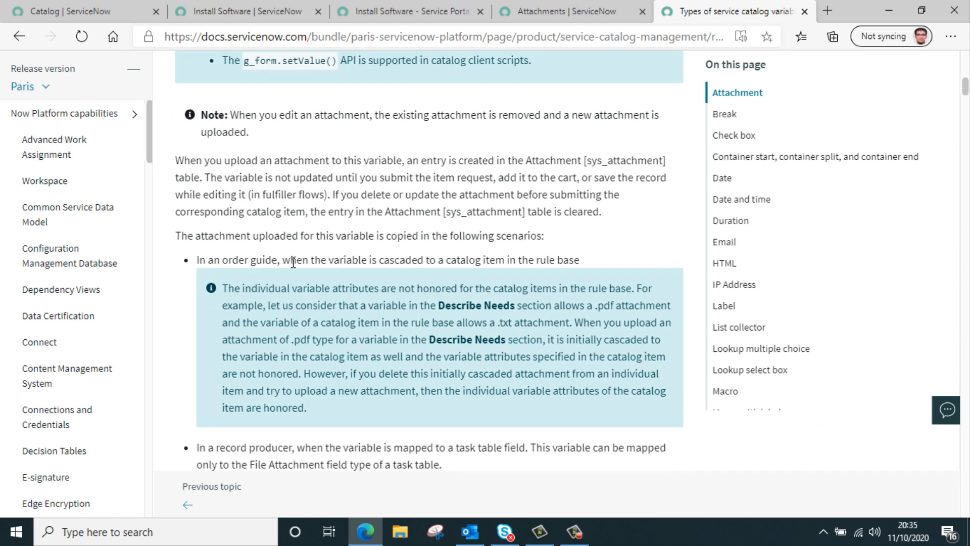
drag(292, 261, 411, 253)
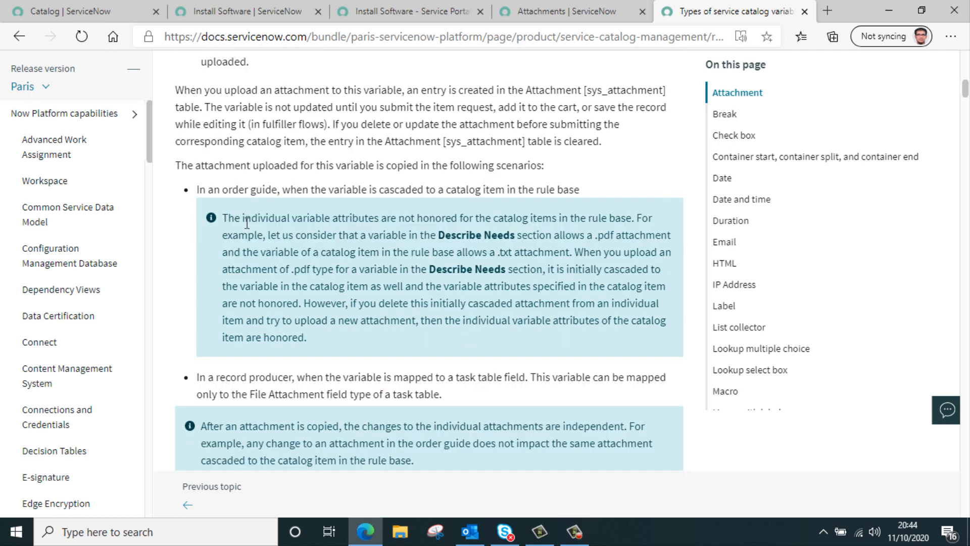
drag(222, 218, 449, 340)
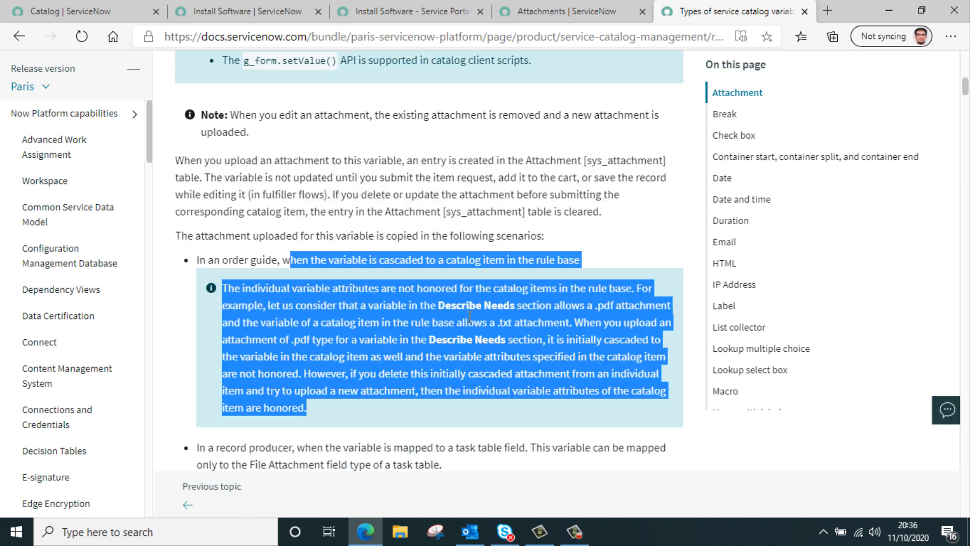
scroll(480, 313, down, 3)
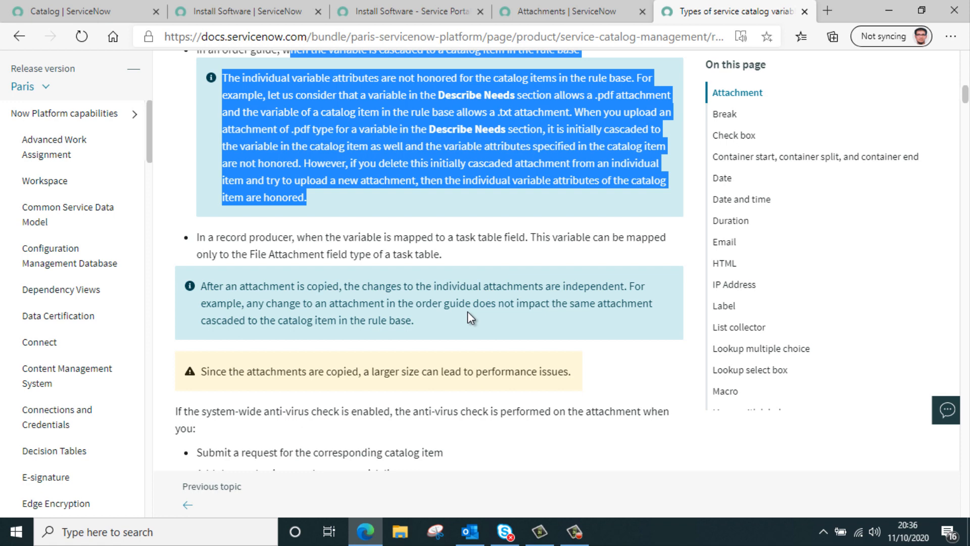
click(359, 350)
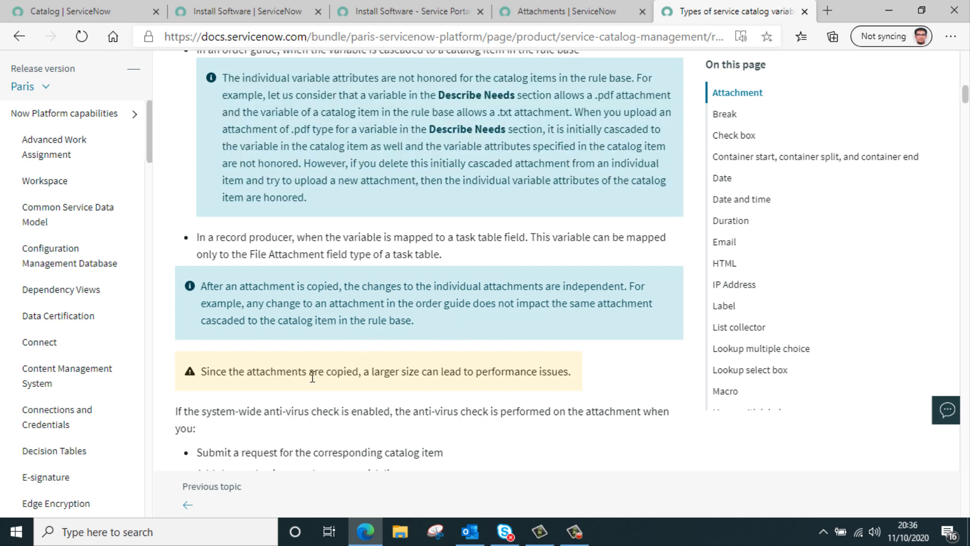
drag(307, 371, 575, 380)
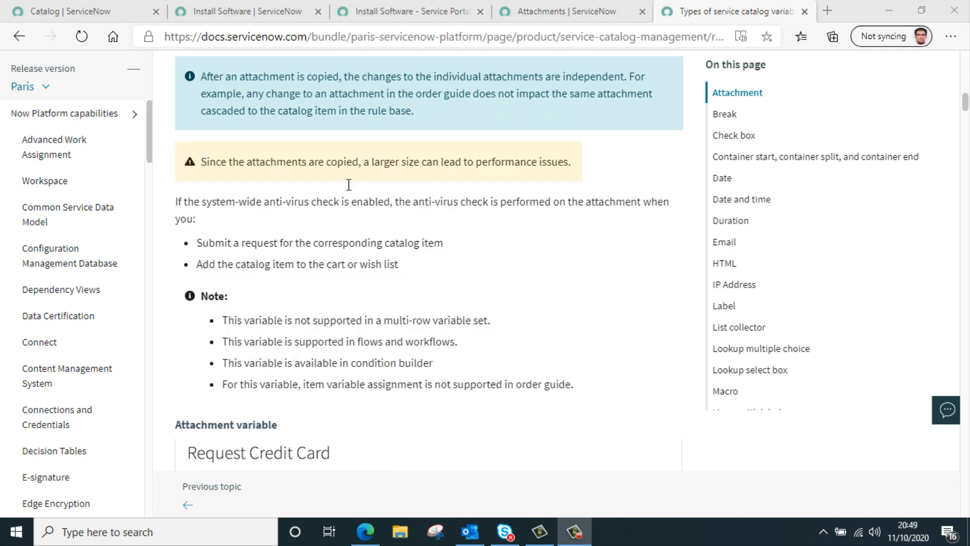
Review the notes on Attachment variable support in multi-row variable sets, flows and workflows, condition builder and order guides.
scroll(348, 185, down, 3)
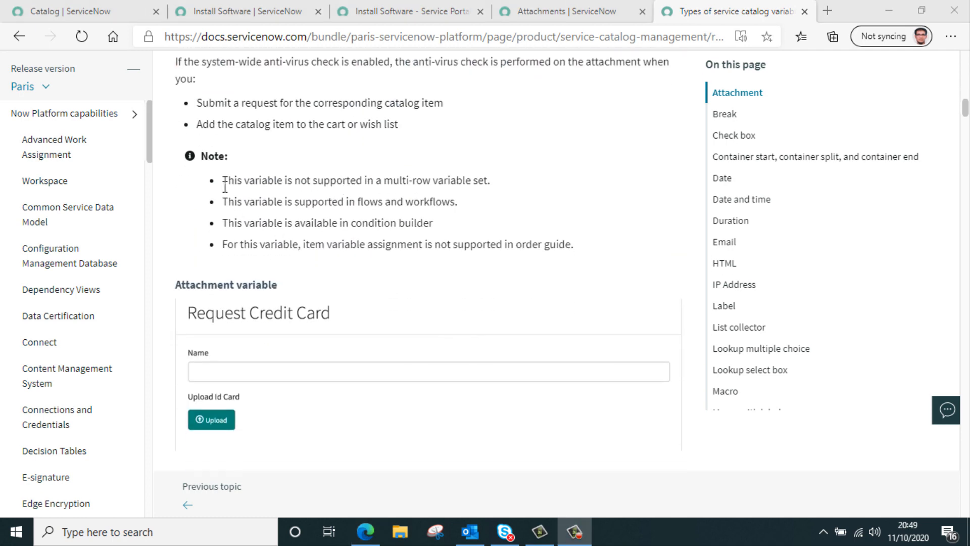
drag(228, 181, 507, 181)
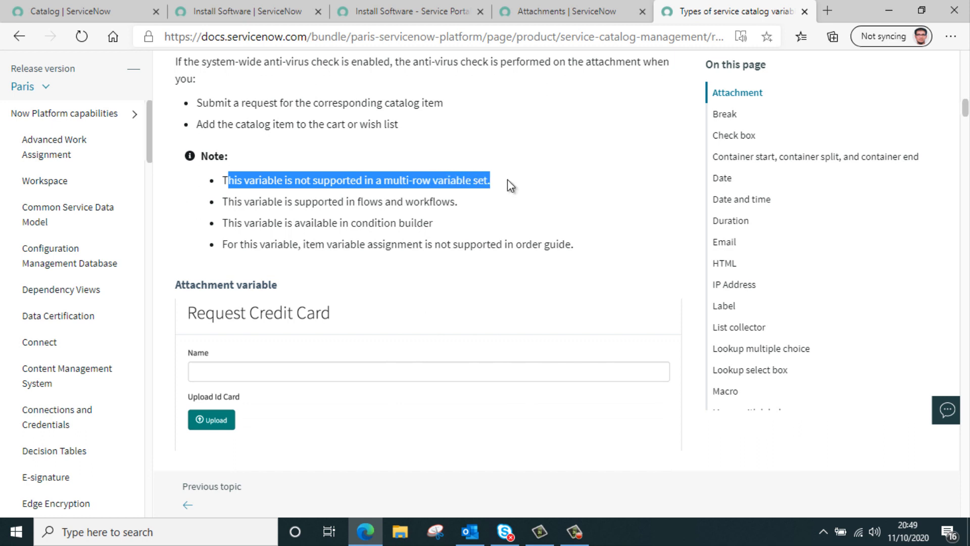
click(420, 197)
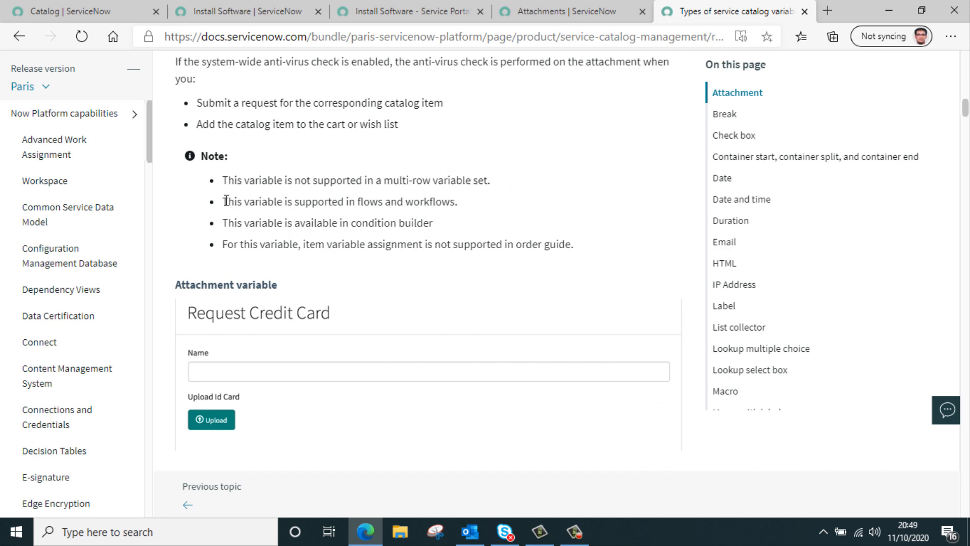
drag(228, 202, 443, 202)
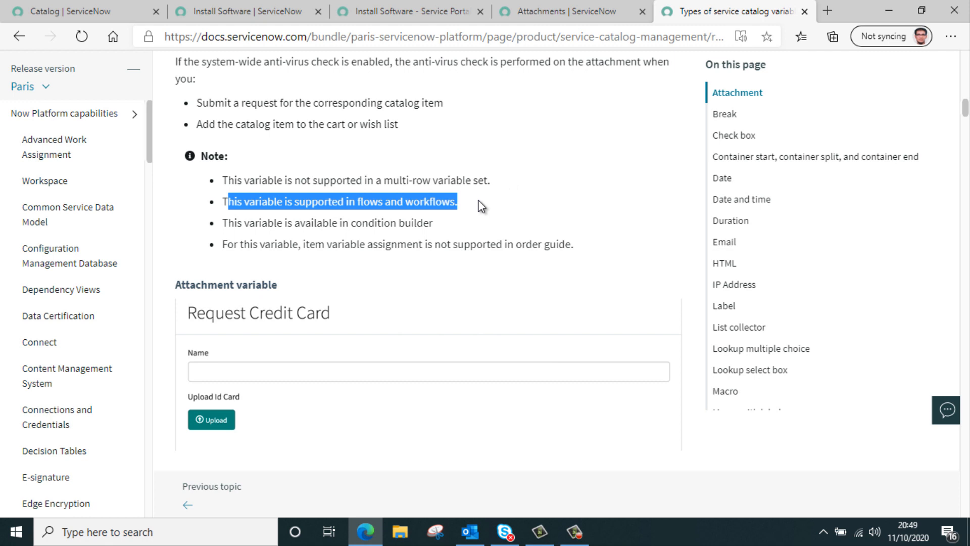
click(291, 221)
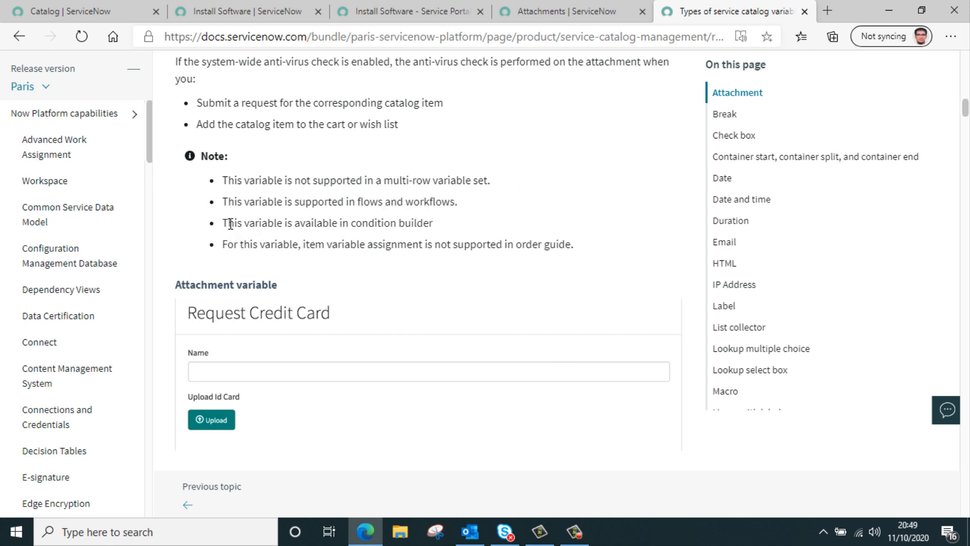
drag(229, 223, 444, 228)
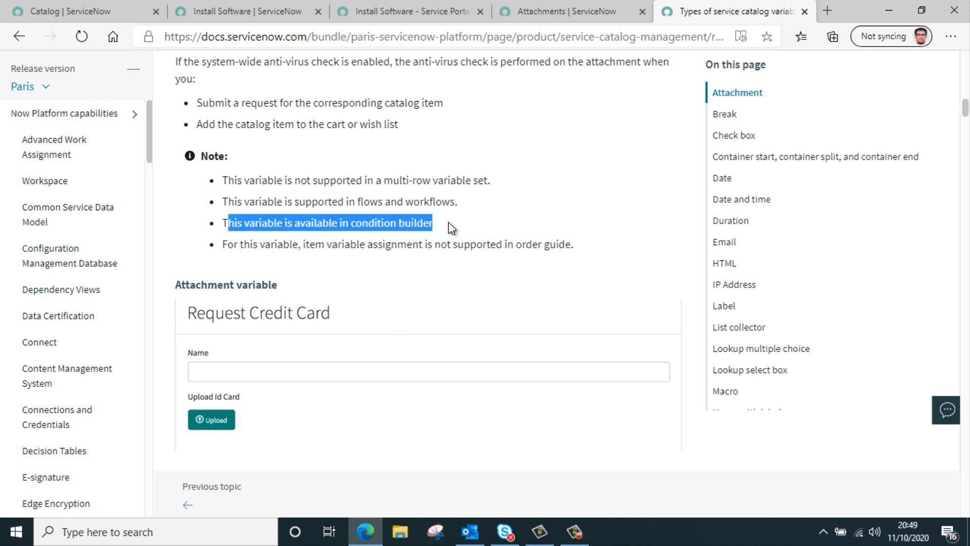
click(272, 244)
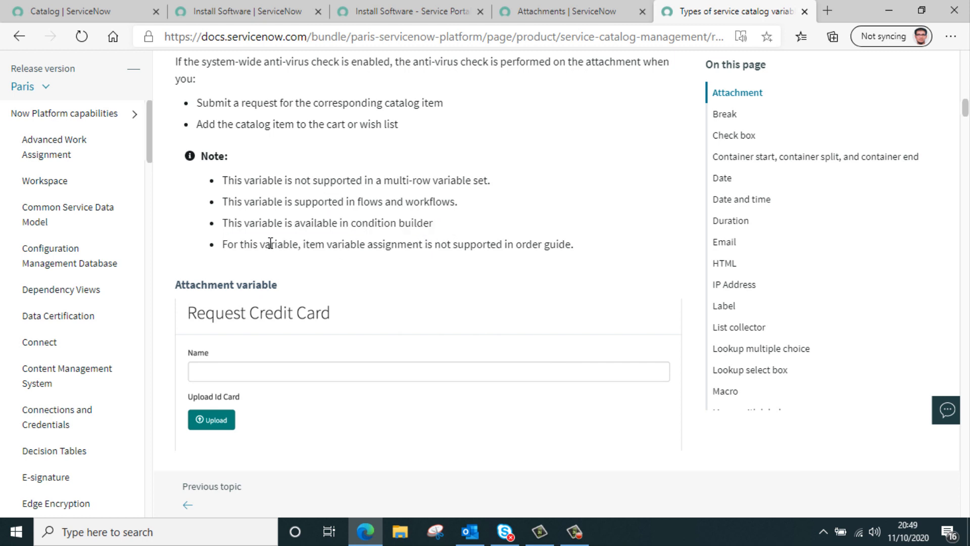
drag(238, 252, 585, 257)
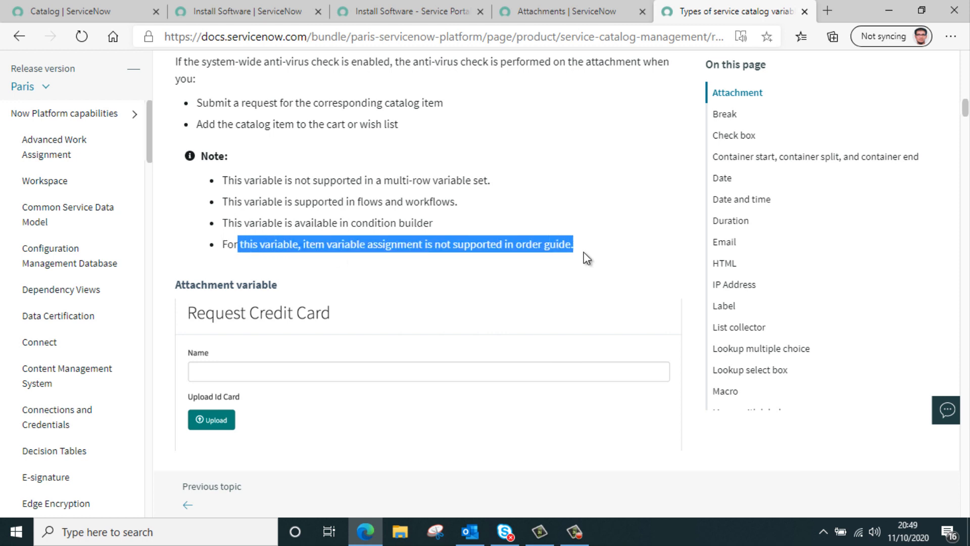